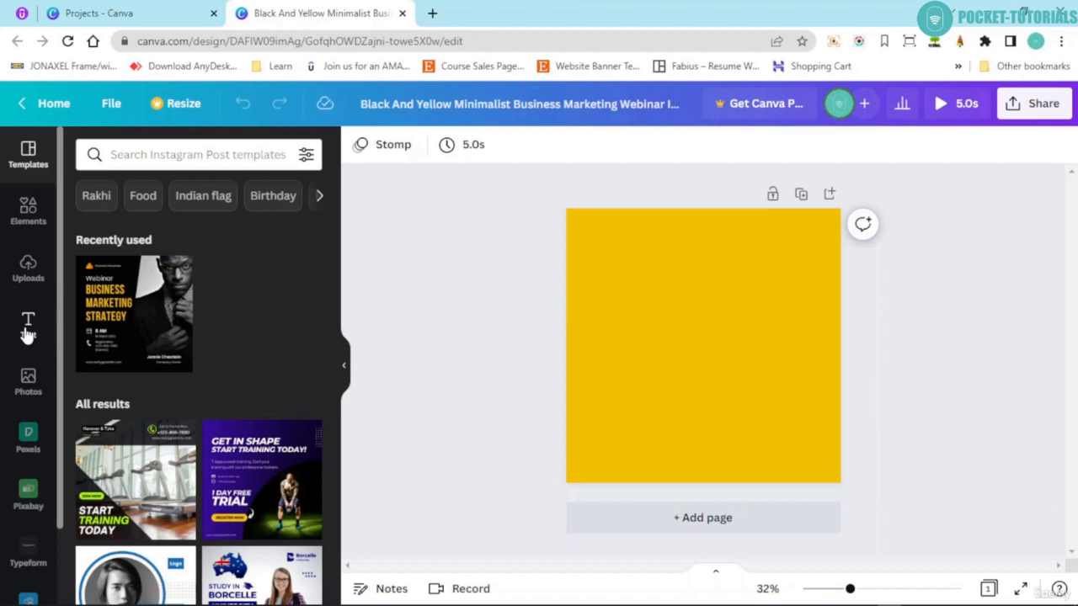
Step: Add a paragraph text box to the yellow page reading "this is a great day" and select it
{"action": "key", "text": "t"}
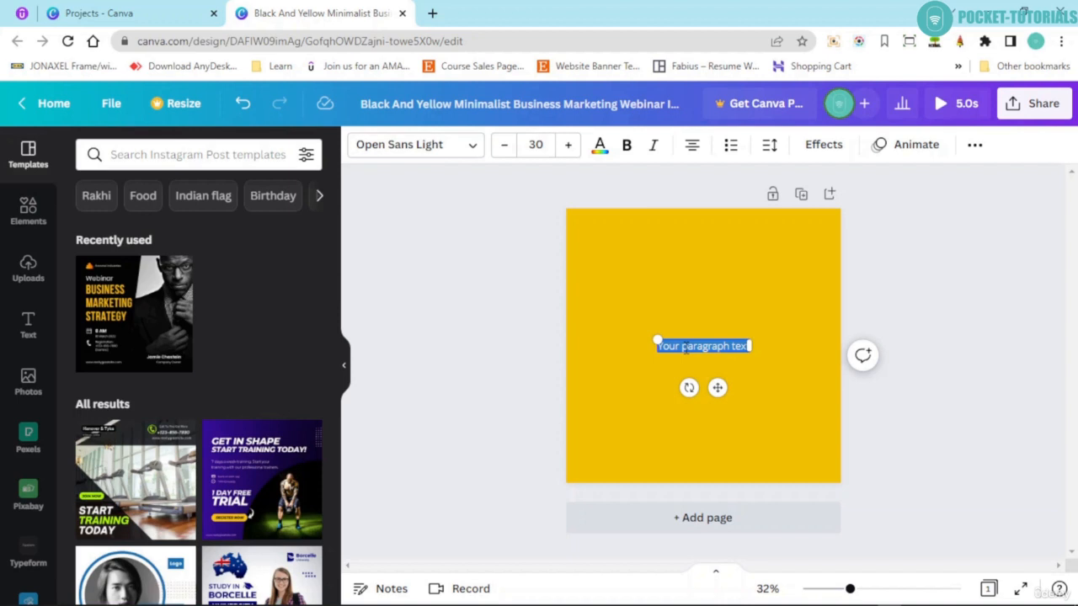
{"action": "type", "text": "This i"}
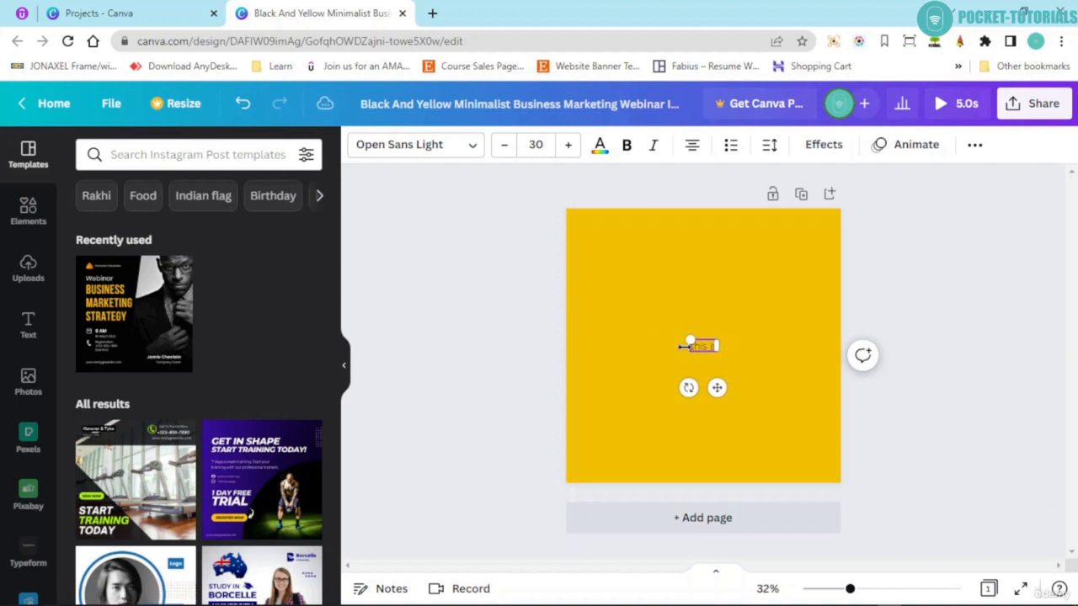
{"action": "type", "text": "s a great day"}
{"action": "left_click", "coordinate": [533, 337]}
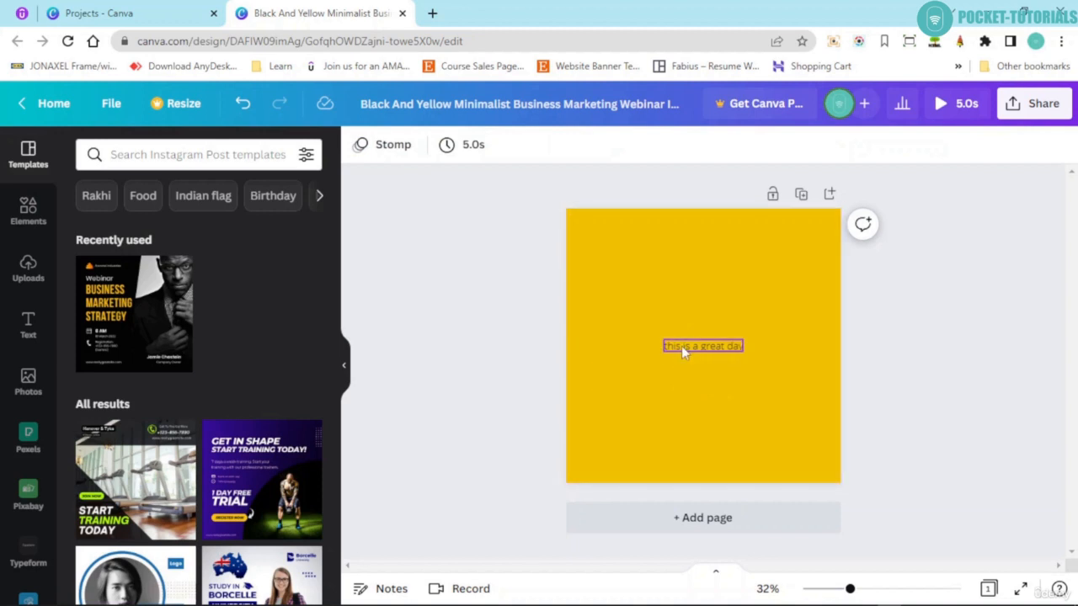
{"action": "left_click", "coordinate": [705, 346]}
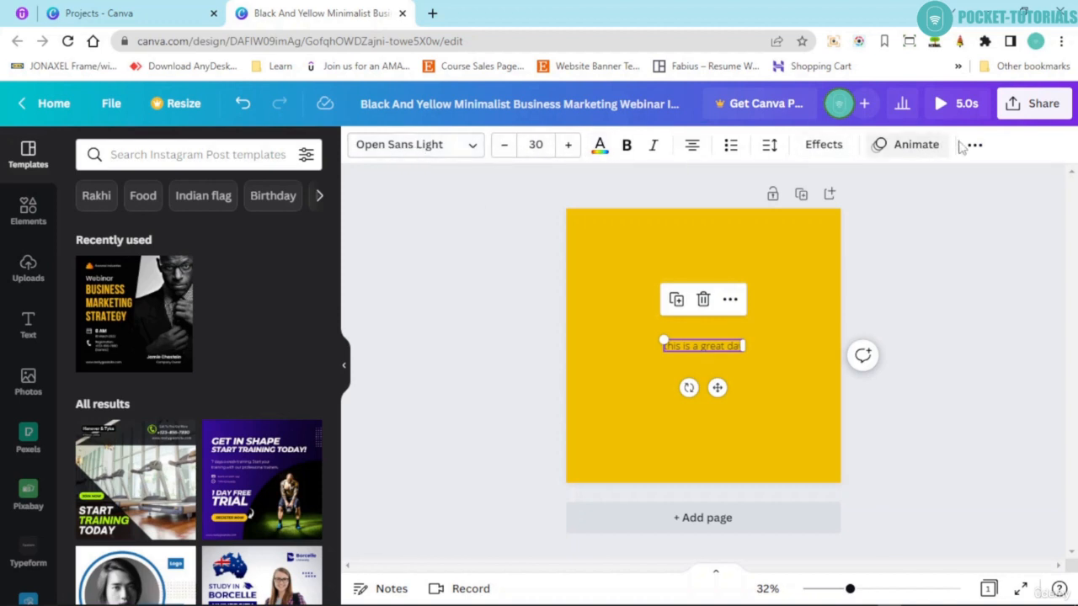
Step: Add a heading to the page, widen its text box, and make it read "This is a simple heading"
{"action": "left_click", "coordinate": [28, 327]}
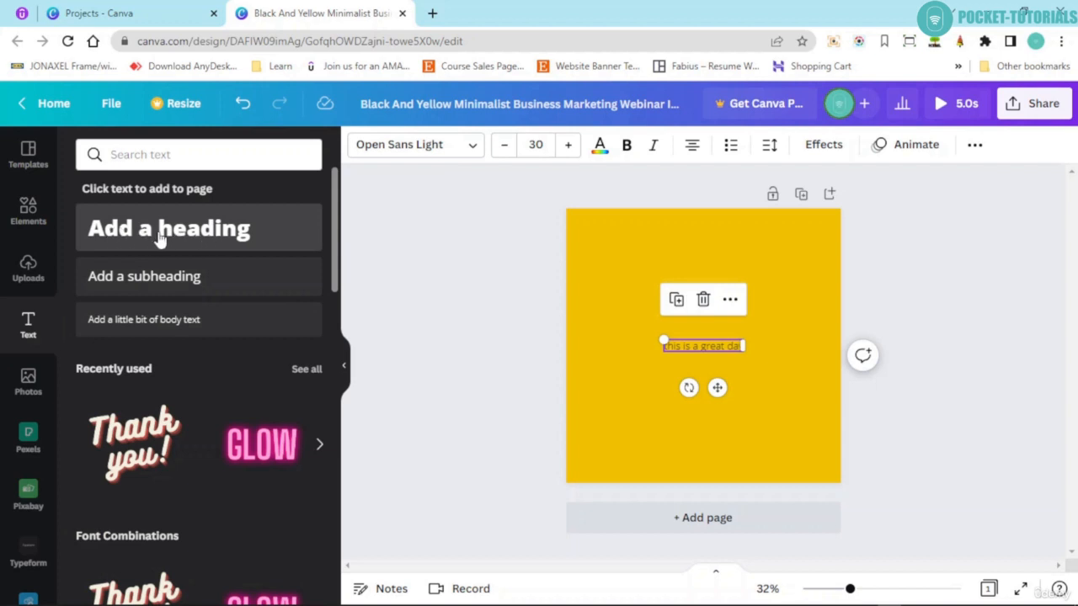
{"action": "left_click", "coordinate": [177, 238]}
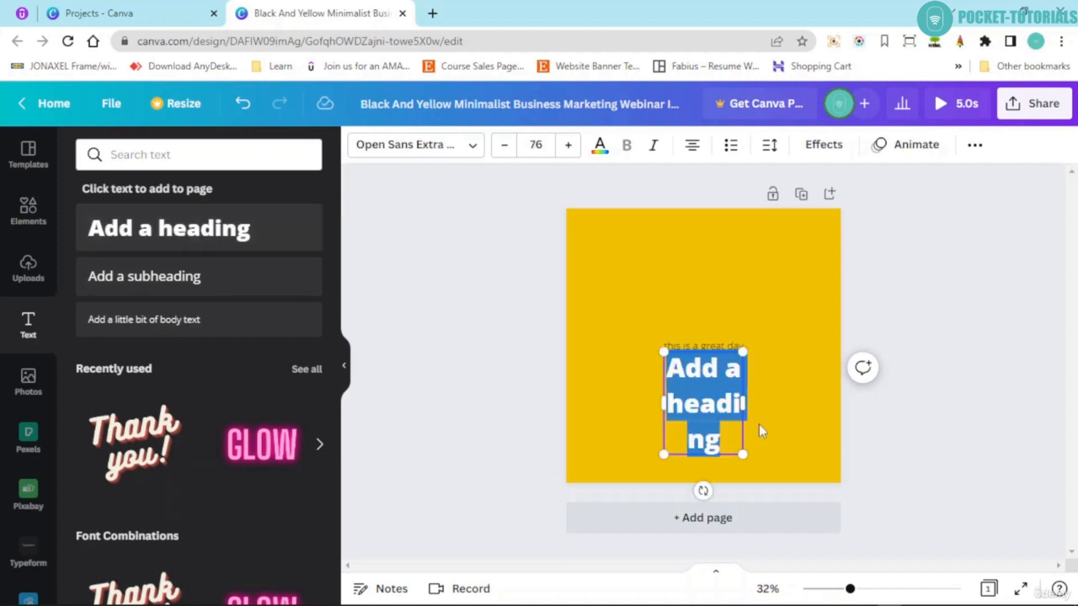
{"action": "left_click_drag", "start_coordinate": [743, 403], "coordinate": [823, 402]}
{"action": "type", "text": "Th"}
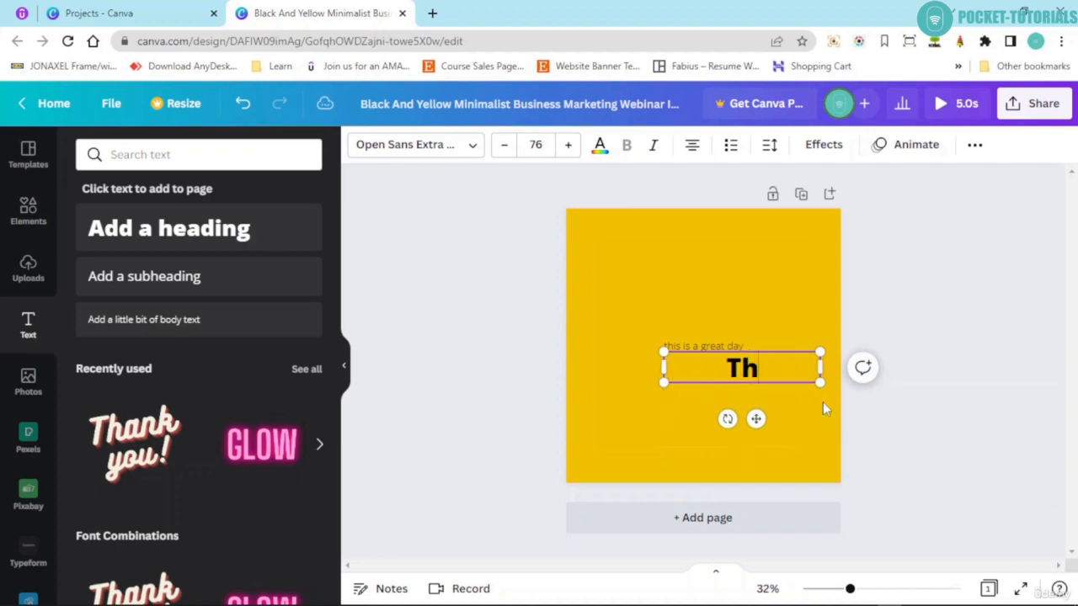
{"action": "type", "text": "is i"}
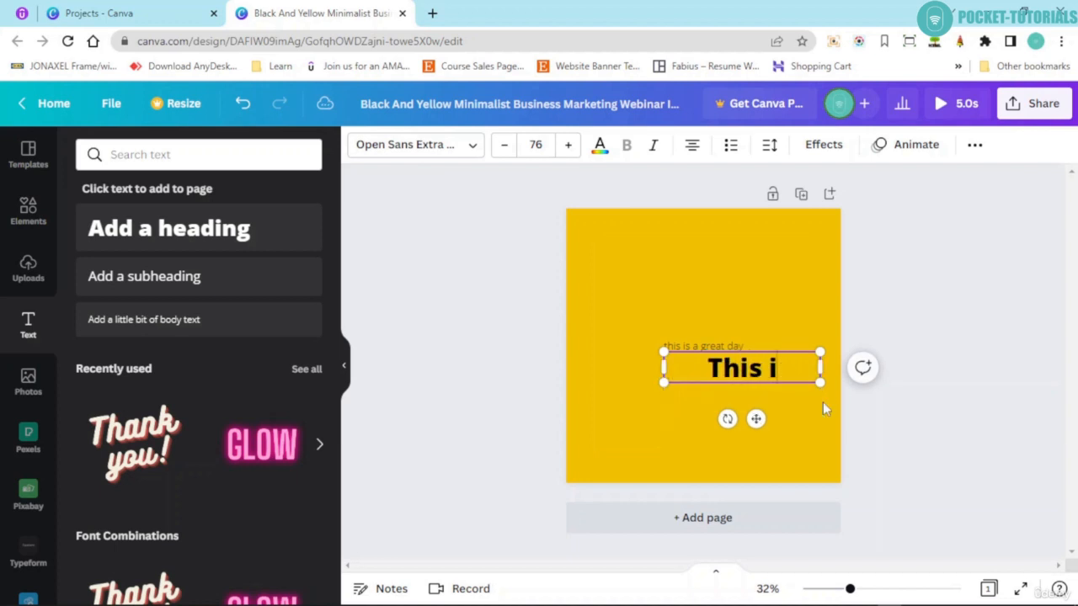
{"action": "type", "text": "s a simple "}
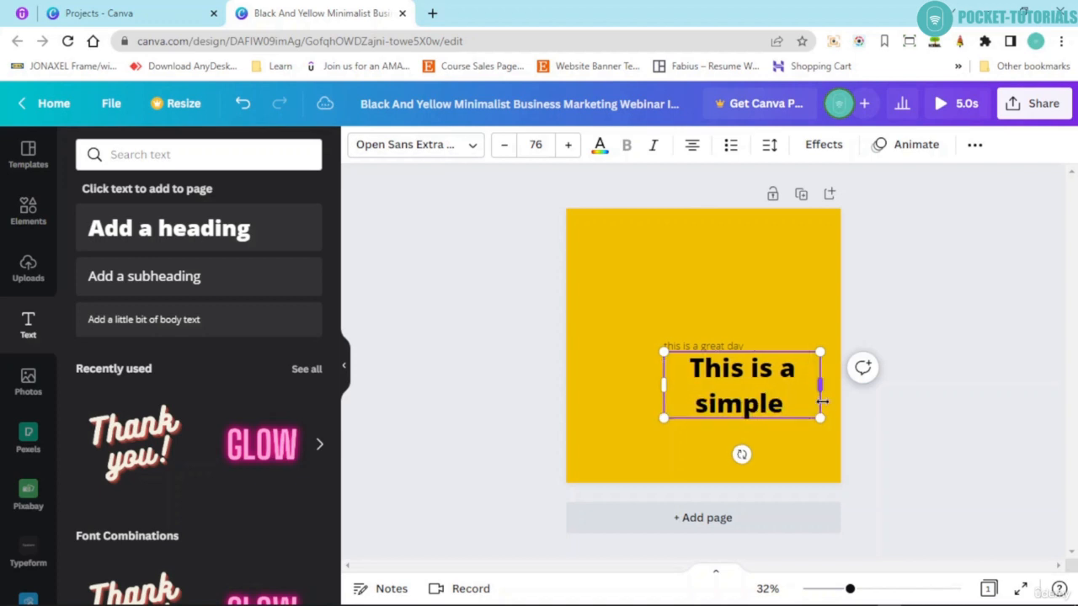
{"action": "type", "text": "headi"}
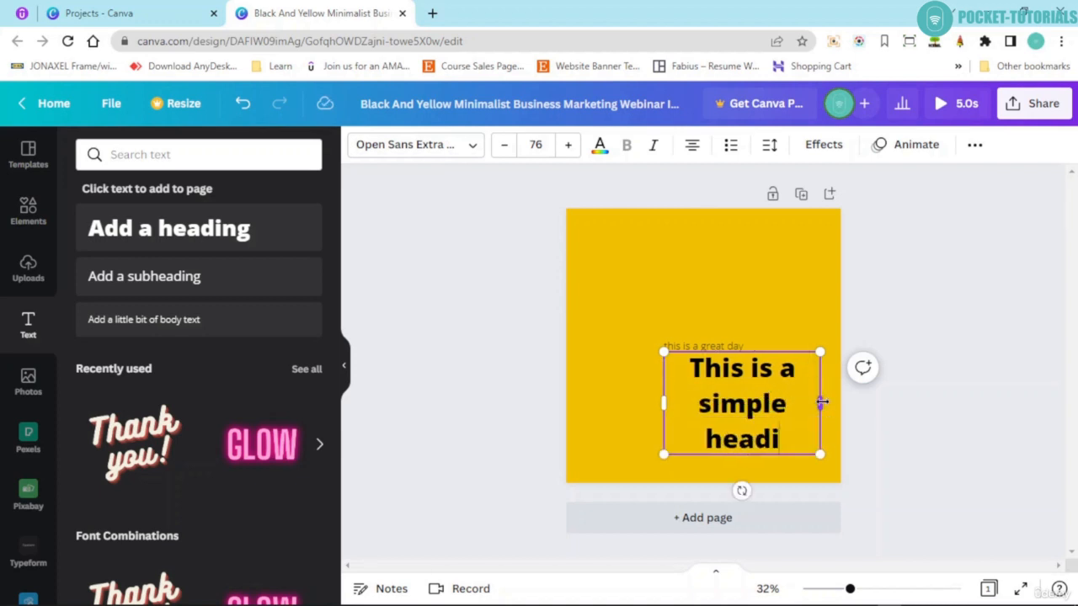
{"action": "type", "text": "ng"}
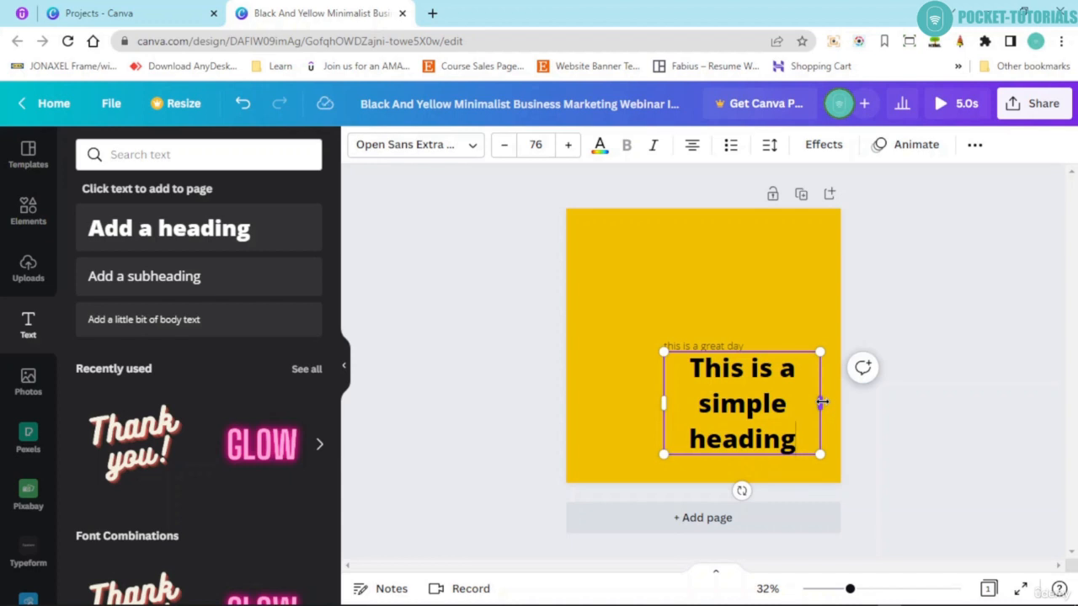
Step: Move the heading to the upper part of the page, centred directly above the small text line
{"action": "left_click", "coordinate": [510, 332]}
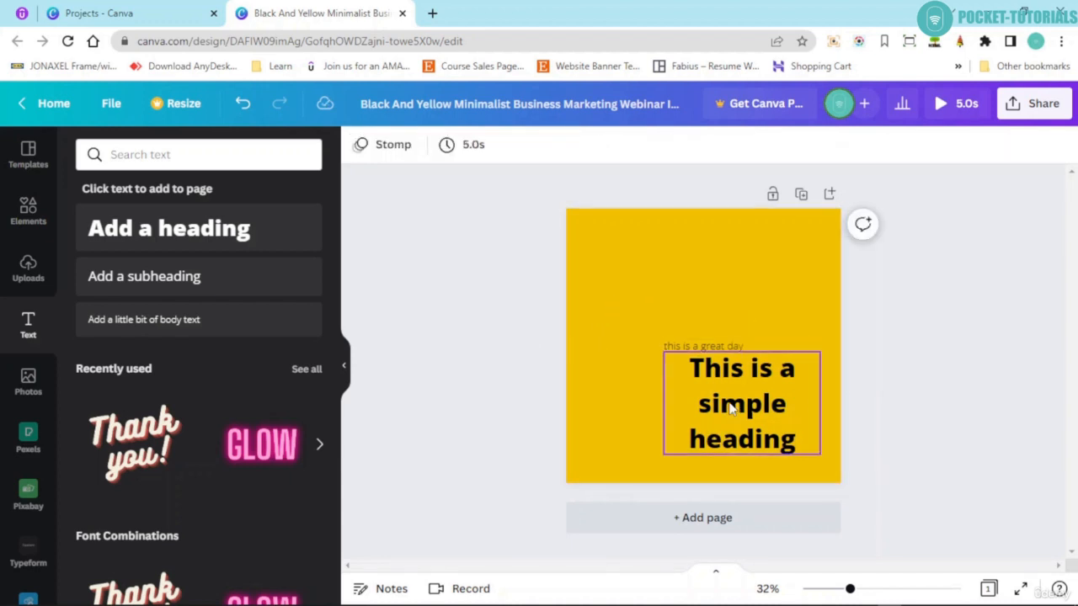
{"action": "left_click_drag", "start_coordinate": [729, 404], "coordinate": [688, 282]}
{"action": "left_click", "coordinate": [525, 301]}
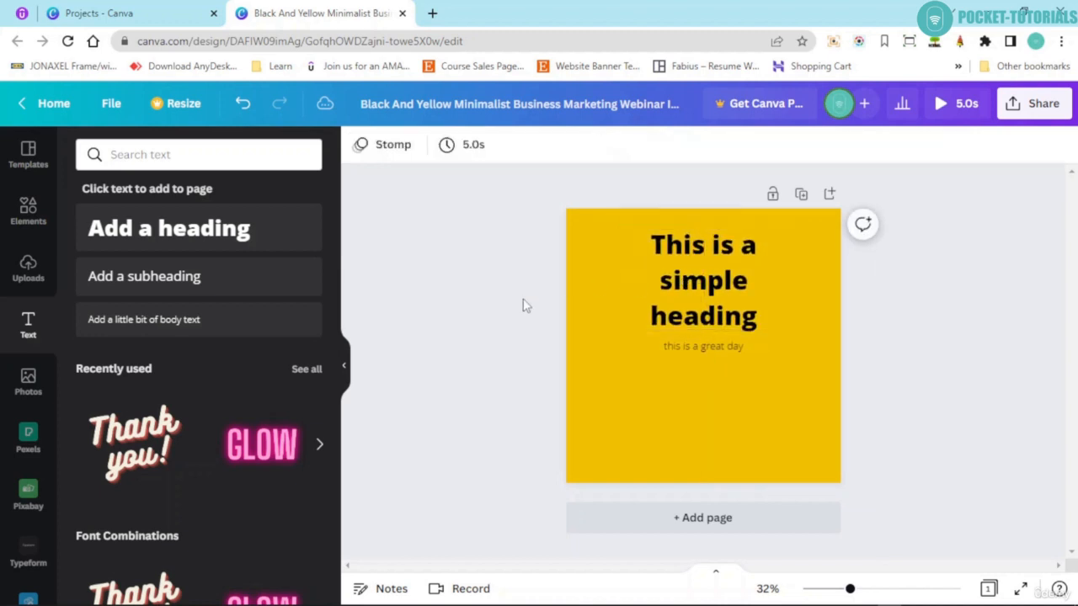
Step: Recolour the heading with the medium grey default colour and make it italic
{"action": "left_click", "coordinate": [678, 325]}
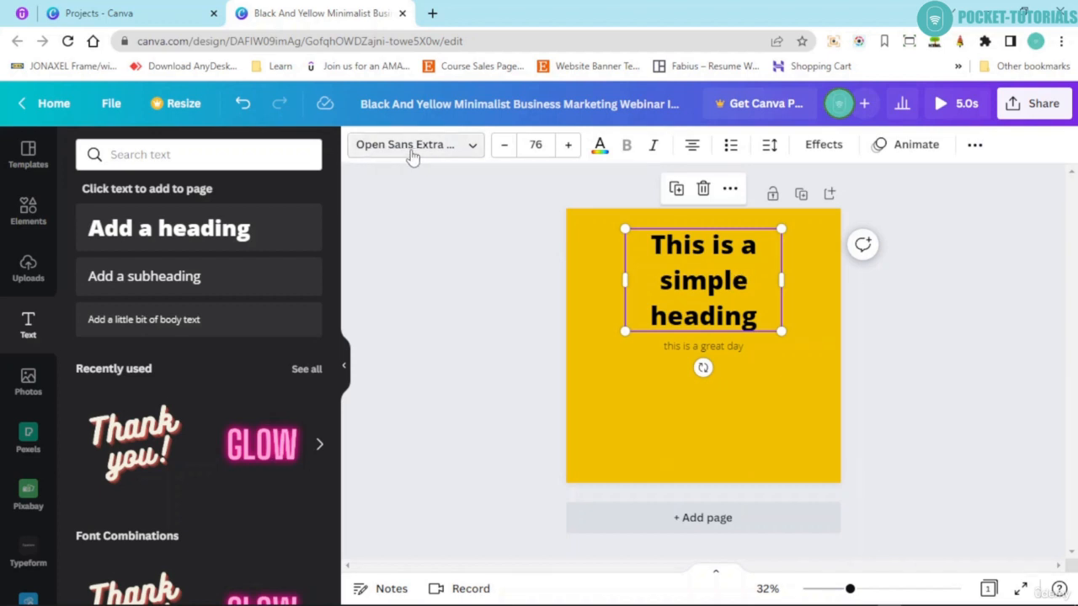
{"action": "left_click", "coordinate": [408, 152]}
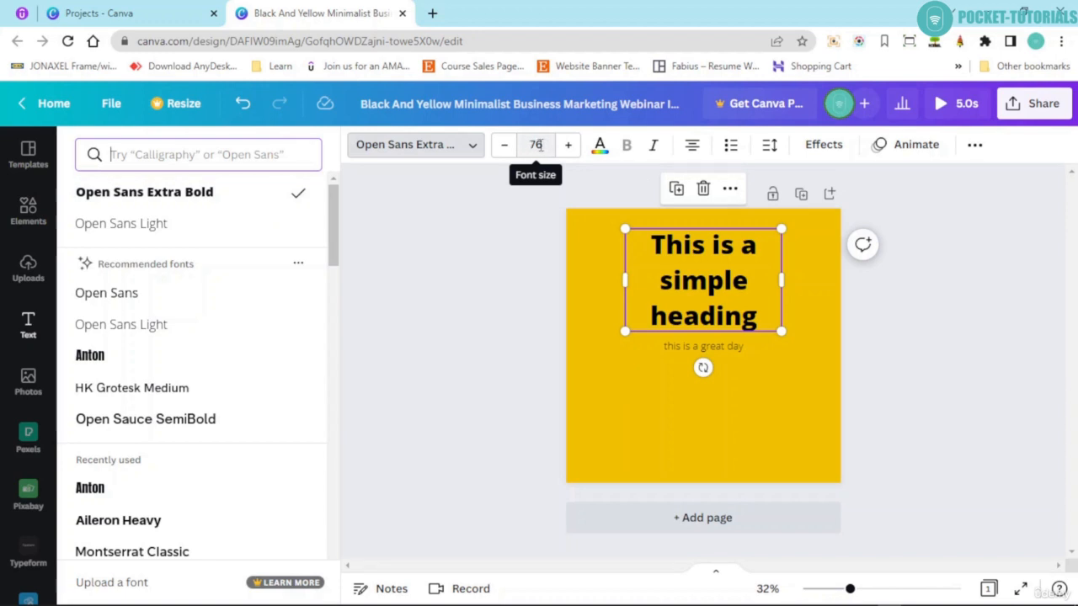
{"action": "left_click", "coordinate": [600, 147]}
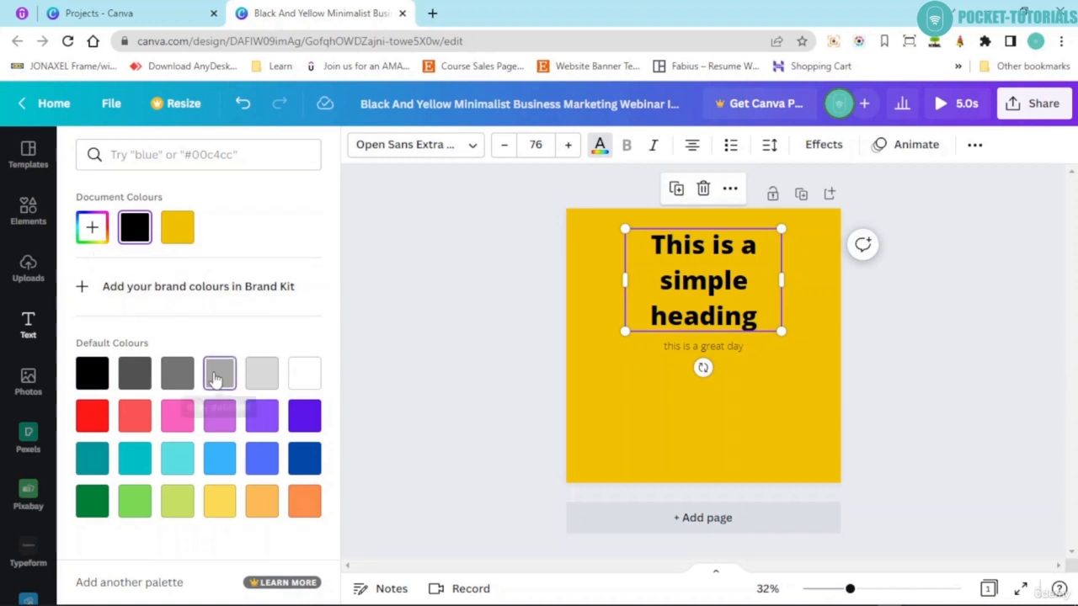
{"action": "left_click", "coordinate": [216, 377]}
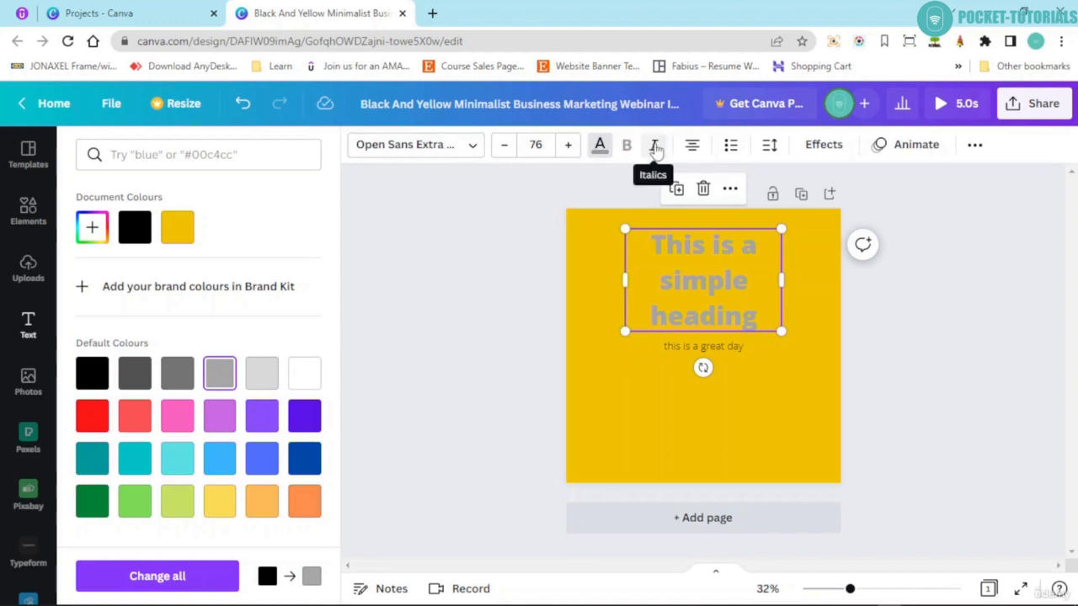
{"action": "left_click", "coordinate": [655, 147]}
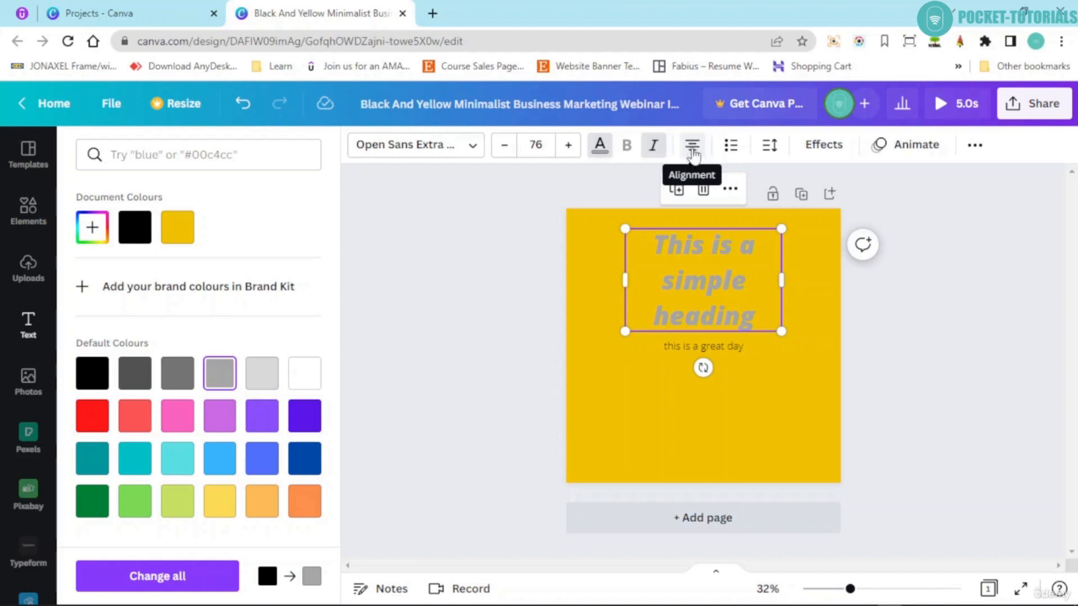
Step: Cycle the heading's alignment through left and right and back to centred
{"action": "left_click", "coordinate": [692, 150]}
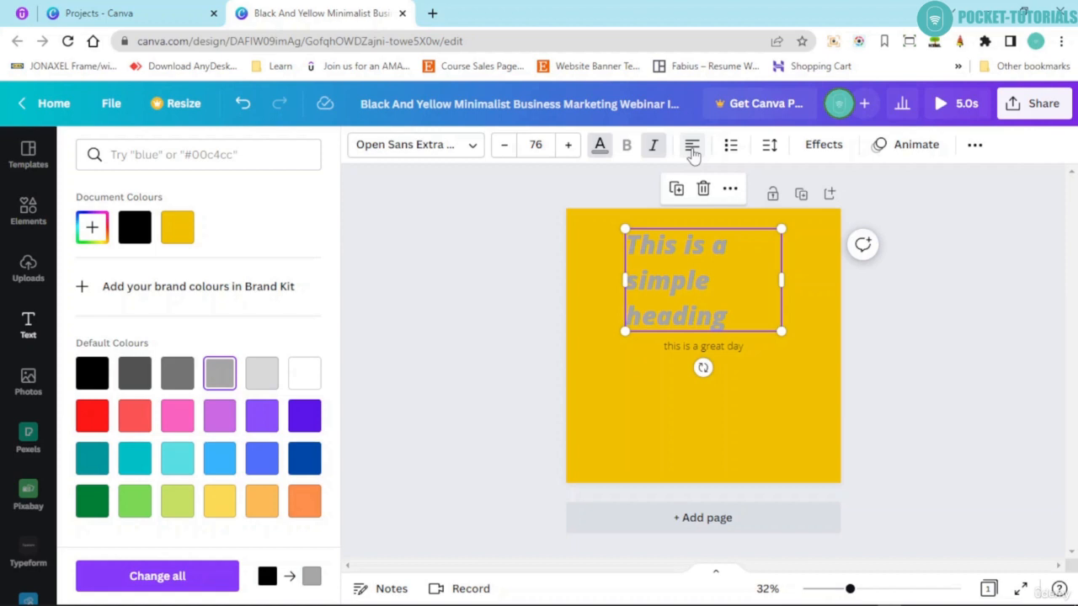
{"action": "left_click", "coordinate": [691, 150]}
{"action": "left_click", "coordinate": [695, 158]}
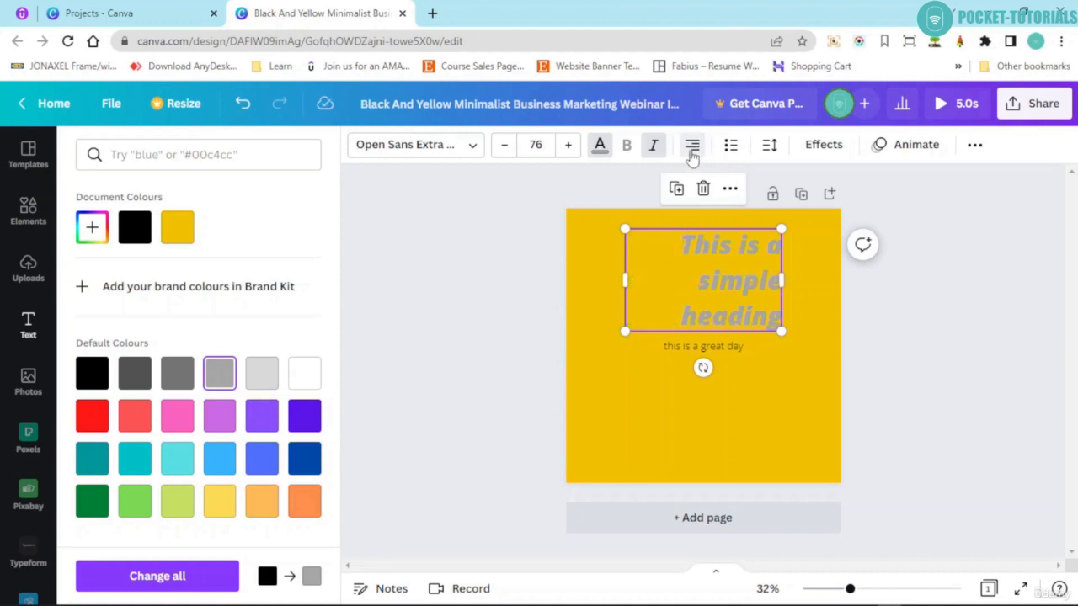
{"action": "left_click", "coordinate": [693, 159]}
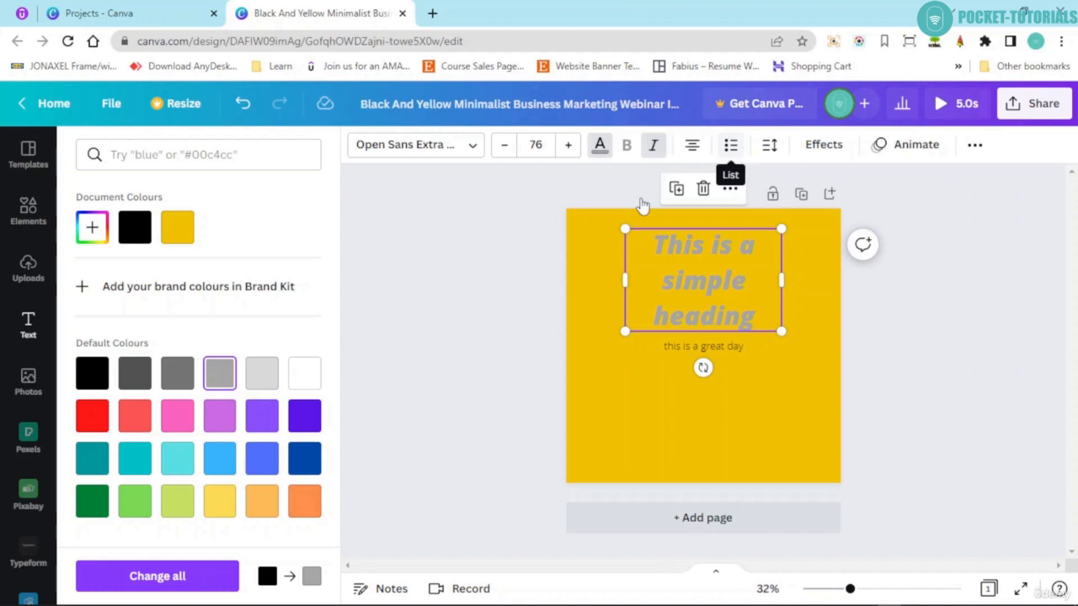
Step: Try bulleted list formatting on the heading and the small text line together, and remove it again
{"action": "left_click", "coordinate": [503, 271]}
{"action": "left_click_drag", "start_coordinate": [534, 249], "coordinate": [750, 375]}
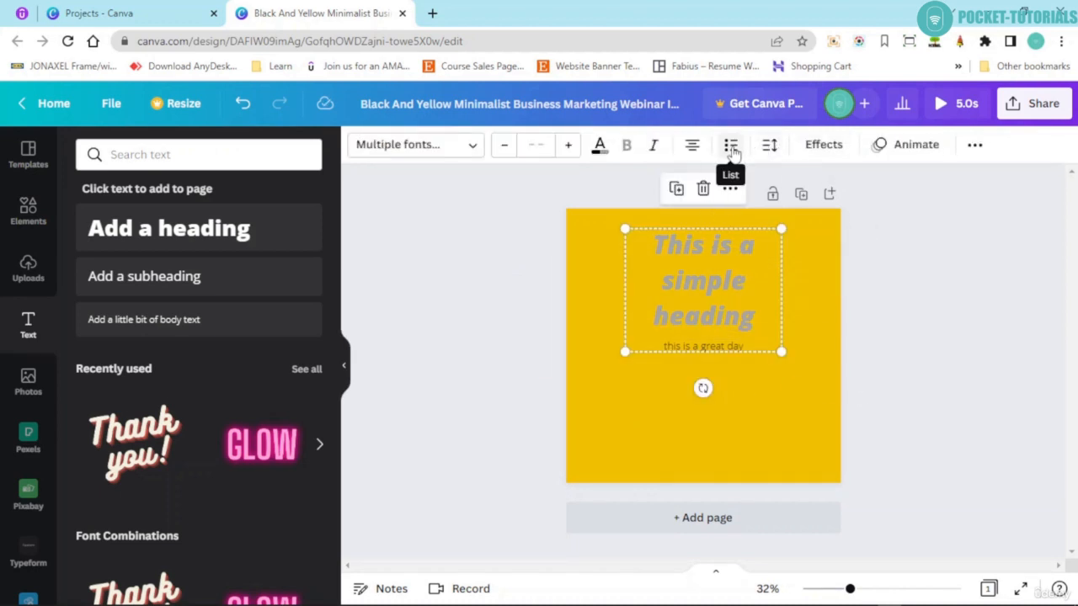
{"action": "left_click", "coordinate": [731, 147]}
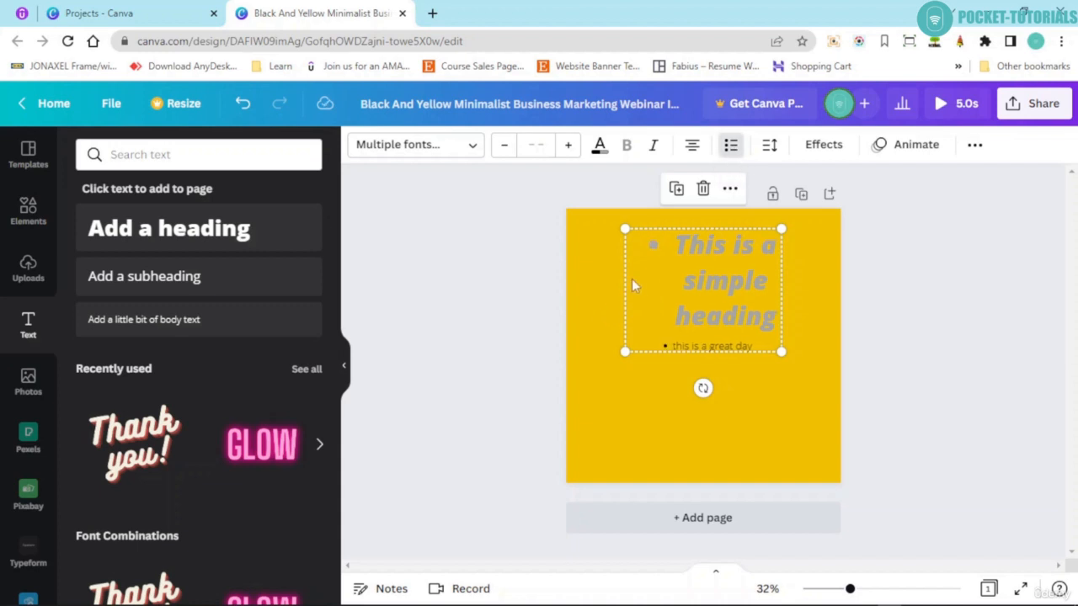
{"action": "left_click", "coordinate": [730, 147]}
{"action": "left_click", "coordinate": [732, 149]}
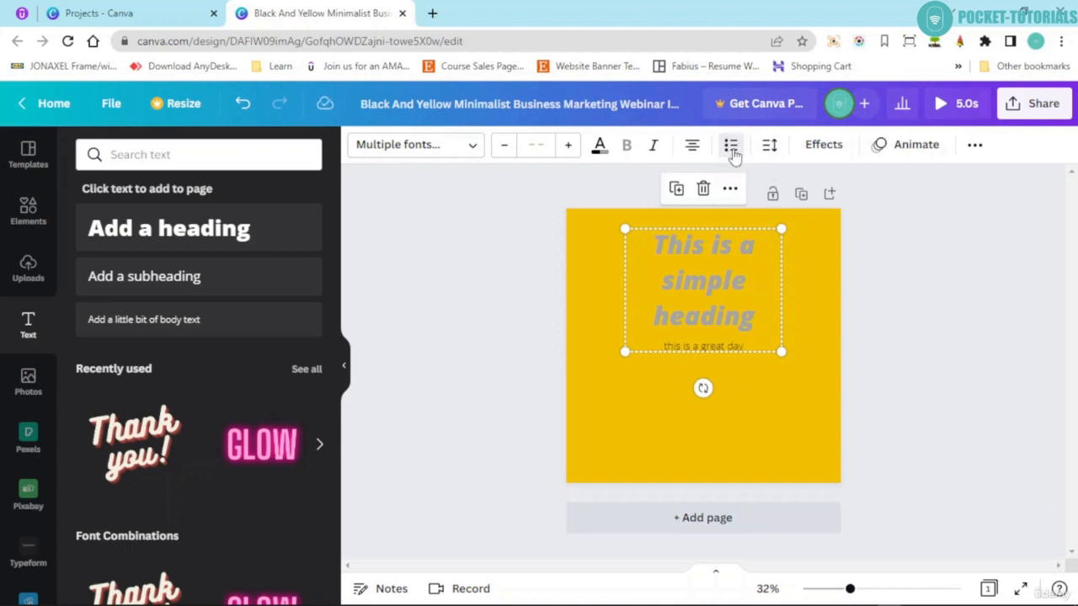
{"action": "left_click", "coordinate": [533, 314]}
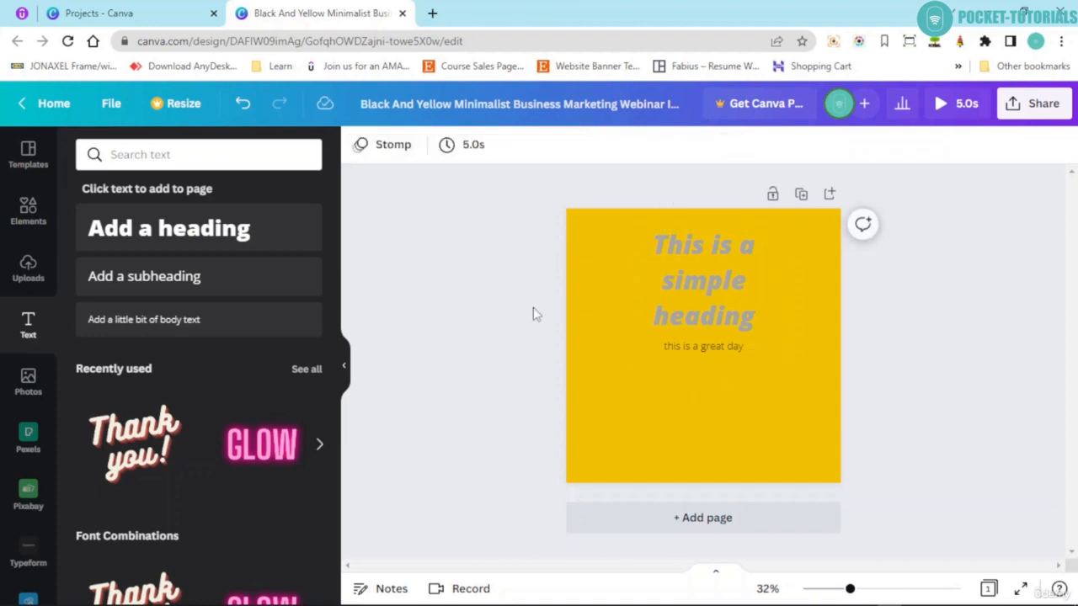
Step: Set the heading's letter spacing to 410
{"action": "left_click", "coordinate": [711, 303]}
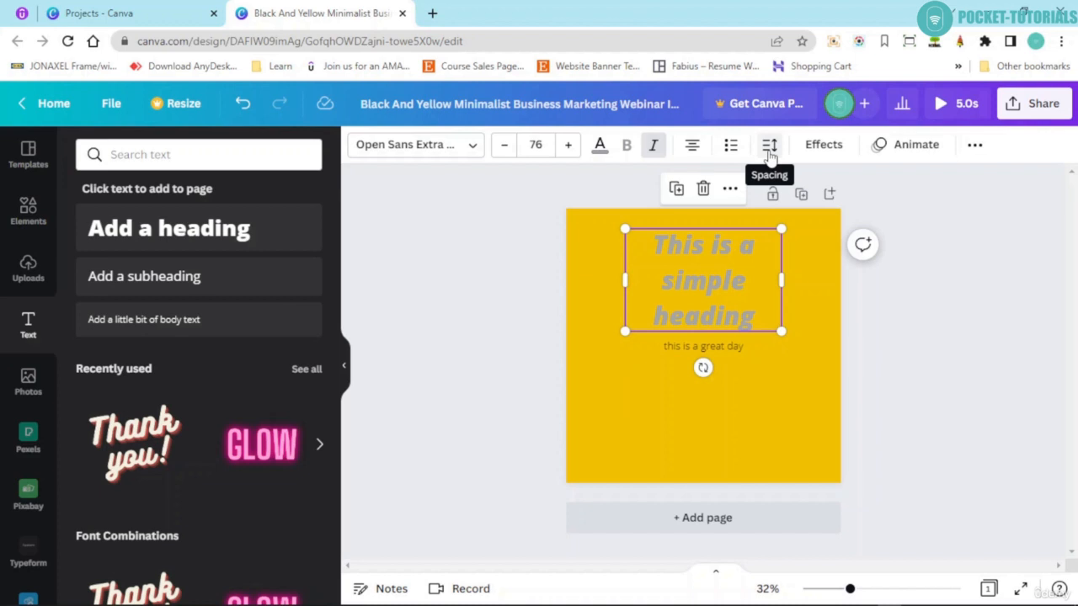
{"action": "left_click", "coordinate": [774, 152]}
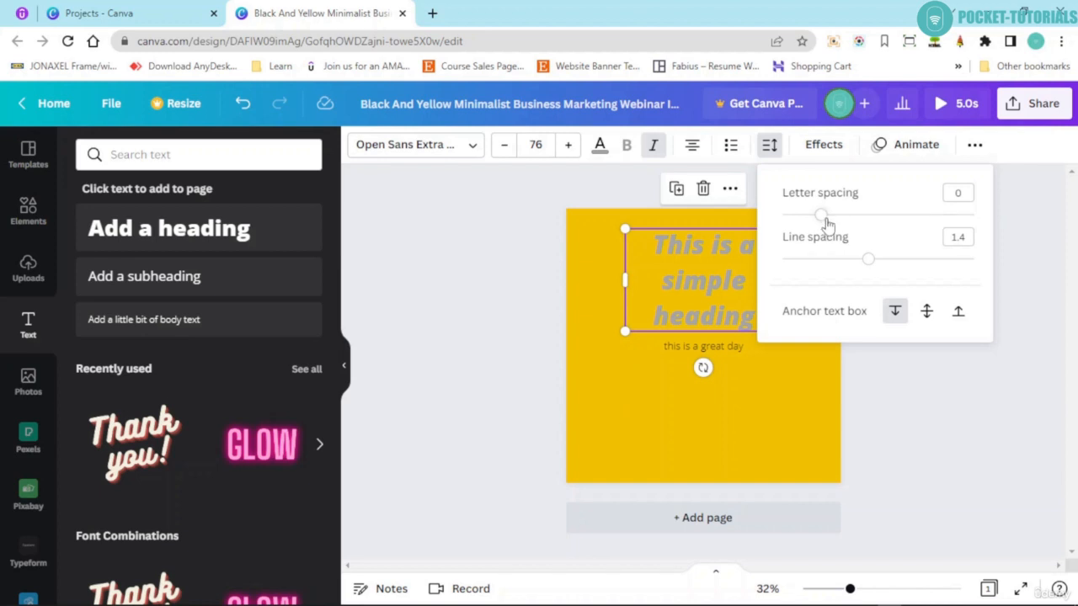
{"action": "left_click_drag", "start_coordinate": [823, 220], "coordinate": [899, 217]}
{"action": "left_click", "coordinate": [524, 301]}
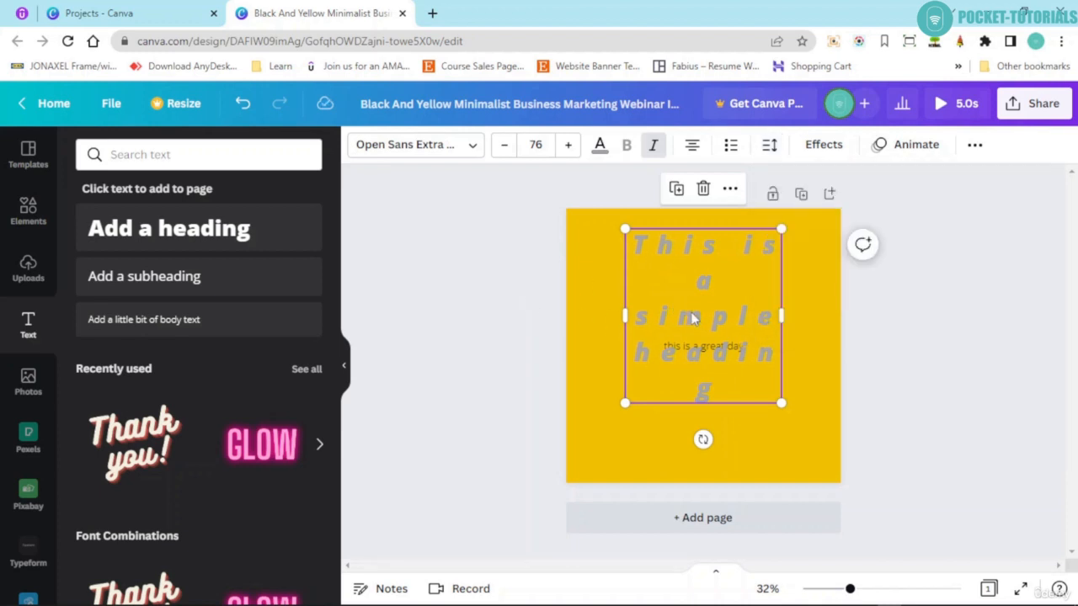
Step: Try a slightly lower position and larger line spacing for the heading, and undo its spacing and position changes
{"action": "left_click_drag", "start_coordinate": [693, 320], "coordinate": [687, 344]}
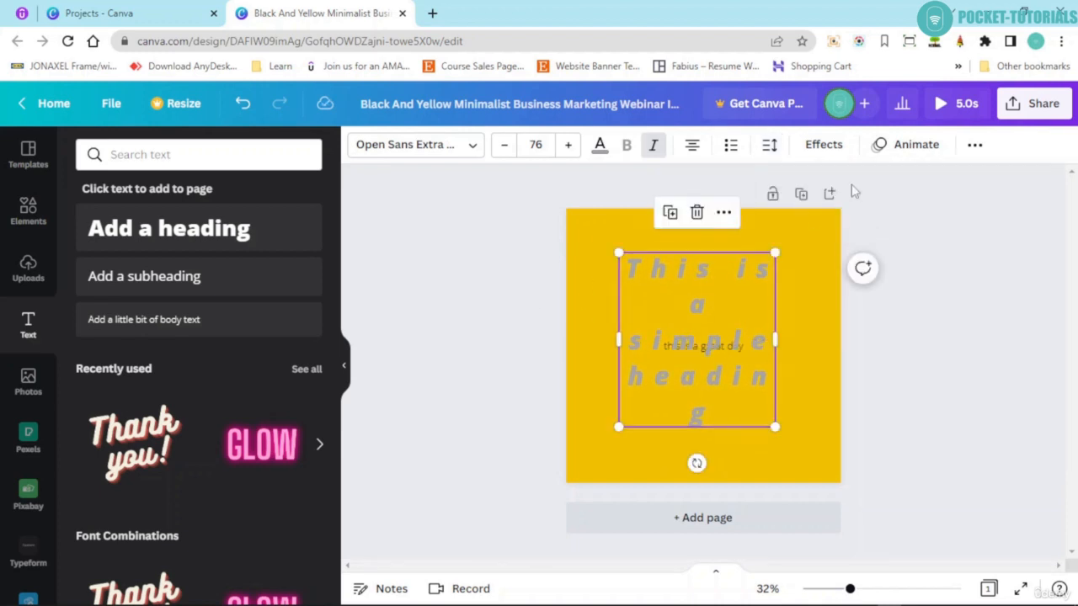
{"action": "left_click", "coordinate": [769, 147]}
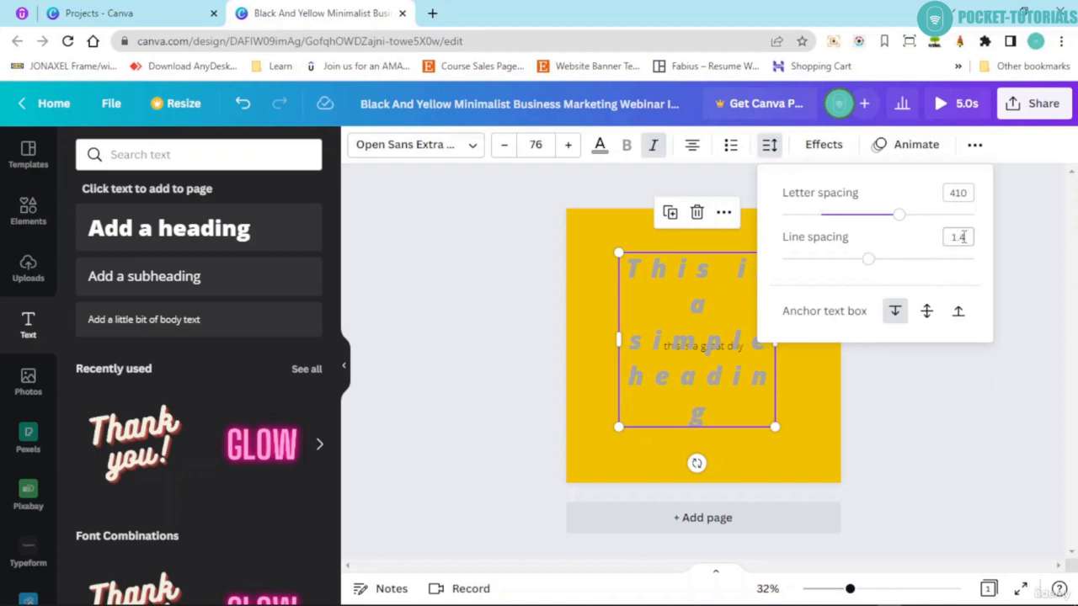
{"action": "left_click_drag", "start_coordinate": [872, 267], "coordinate": [925, 270]}
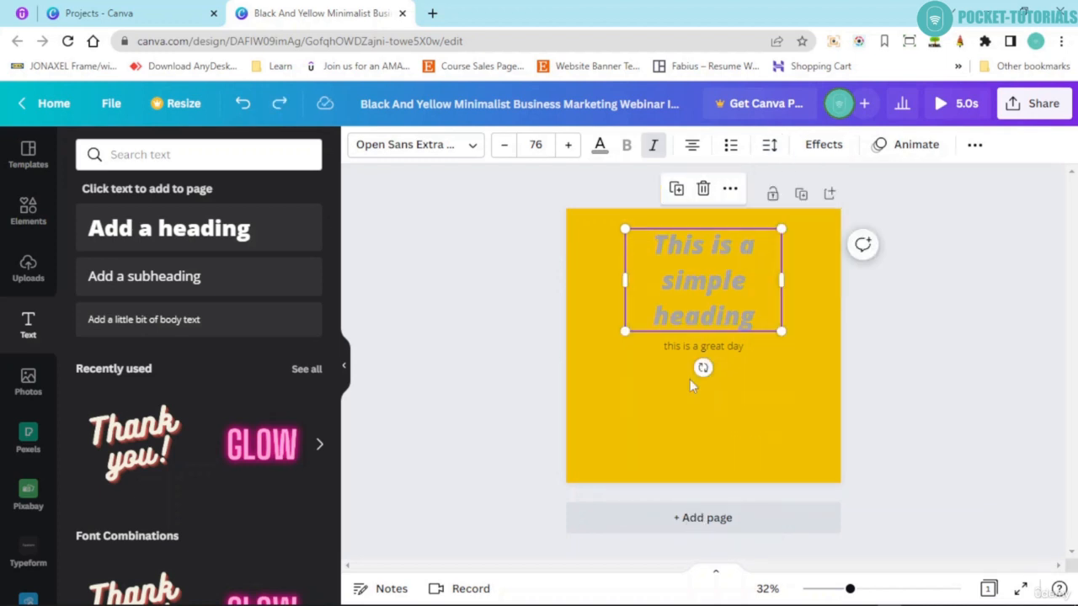
{"action": "left_click", "coordinate": [511, 309]}
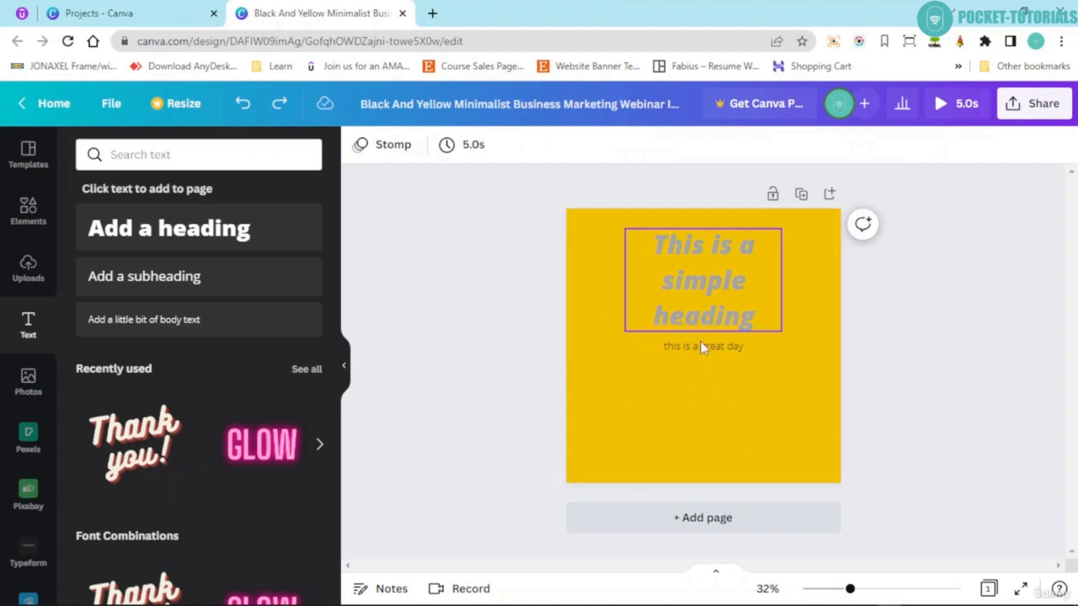
Step: Copy the heading's text style onto the small "this is a great day" line and deselect it
{"action": "left_click", "coordinate": [679, 323]}
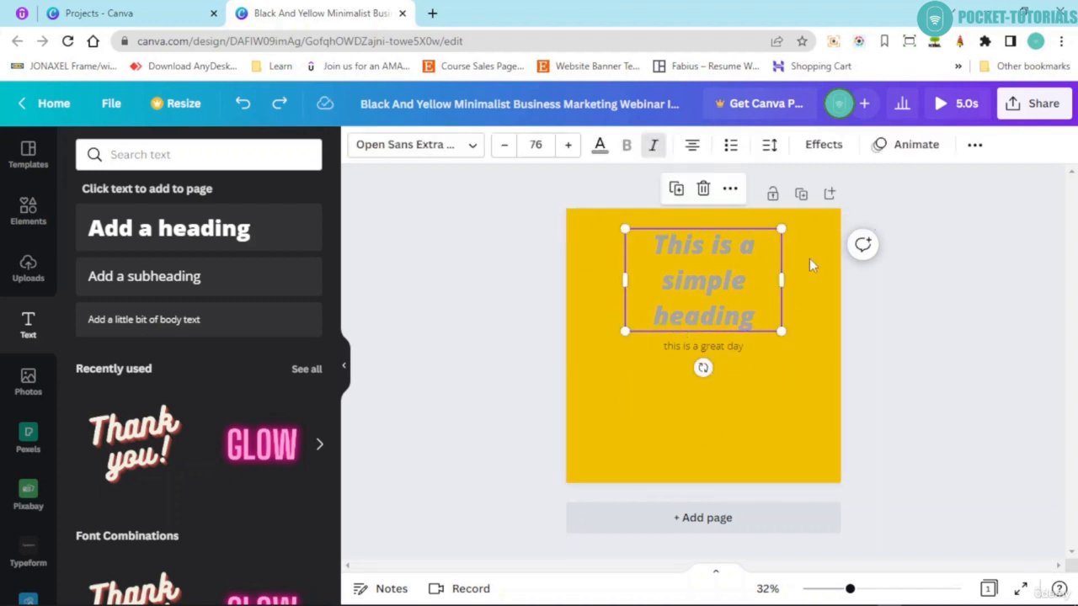
{"action": "left_click", "coordinate": [975, 147]}
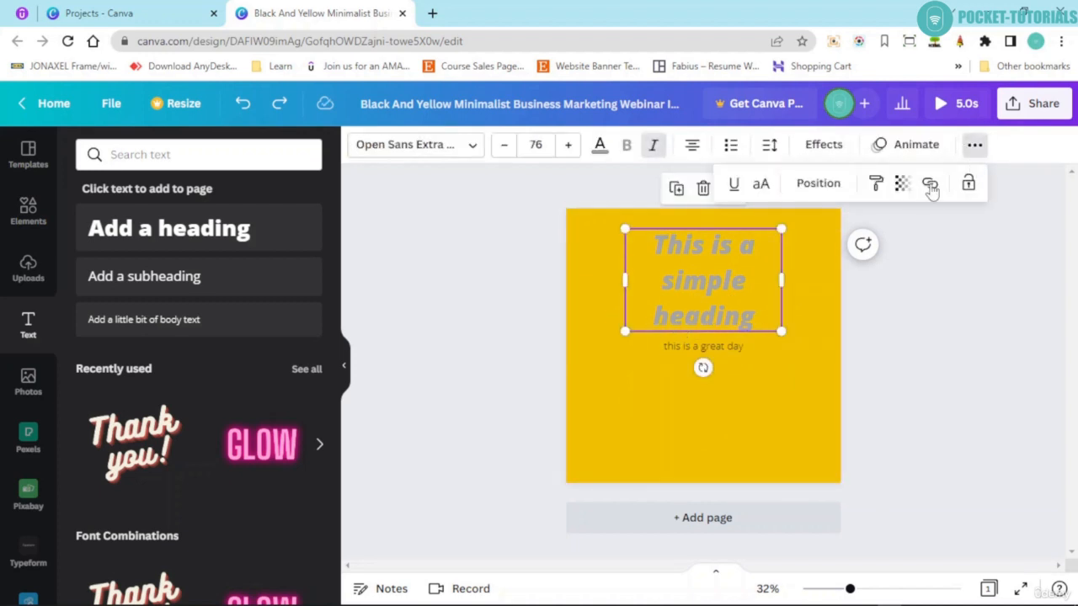
{"action": "left_click", "coordinate": [876, 185]}
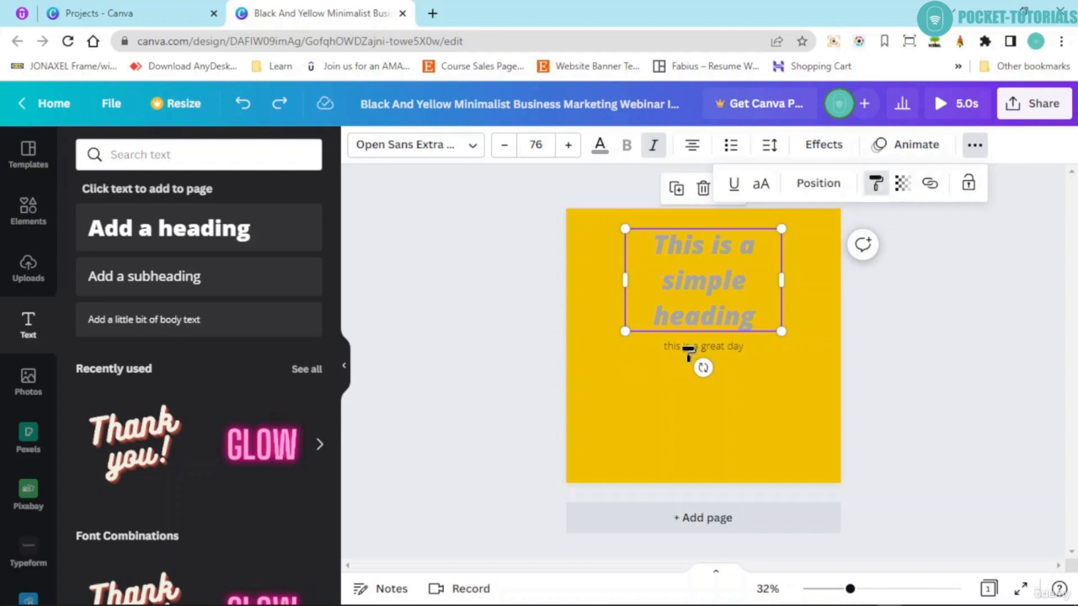
{"action": "left_click", "coordinate": [677, 356]}
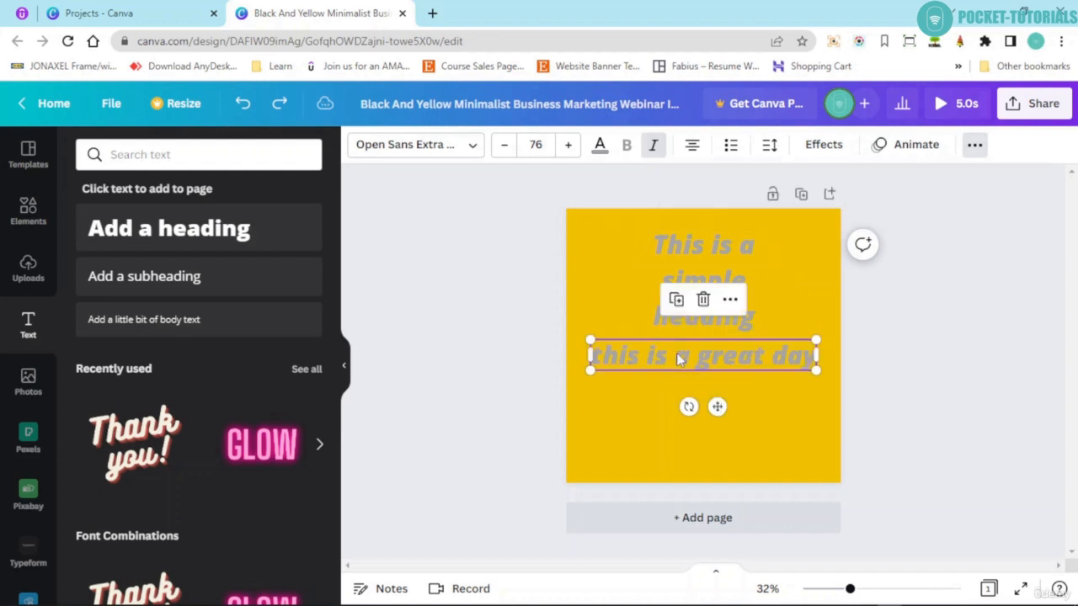
{"action": "left_click", "coordinate": [432, 350]}
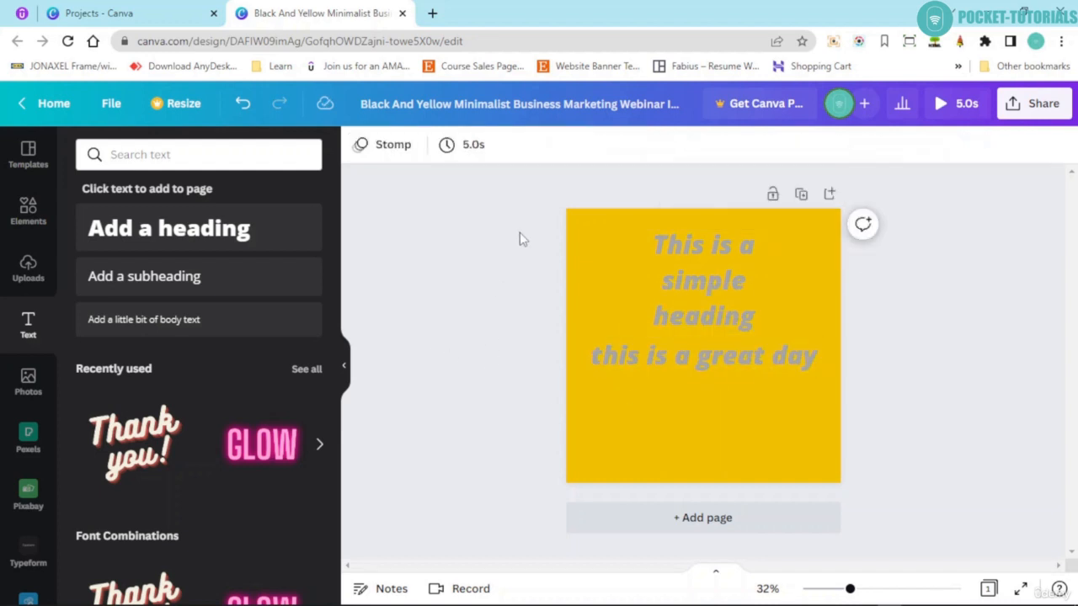
Step: Widen the heading's text box to fit two lines, then anchor it at the bottom with line spacing 1.47
{"action": "left_click", "coordinate": [621, 253]}
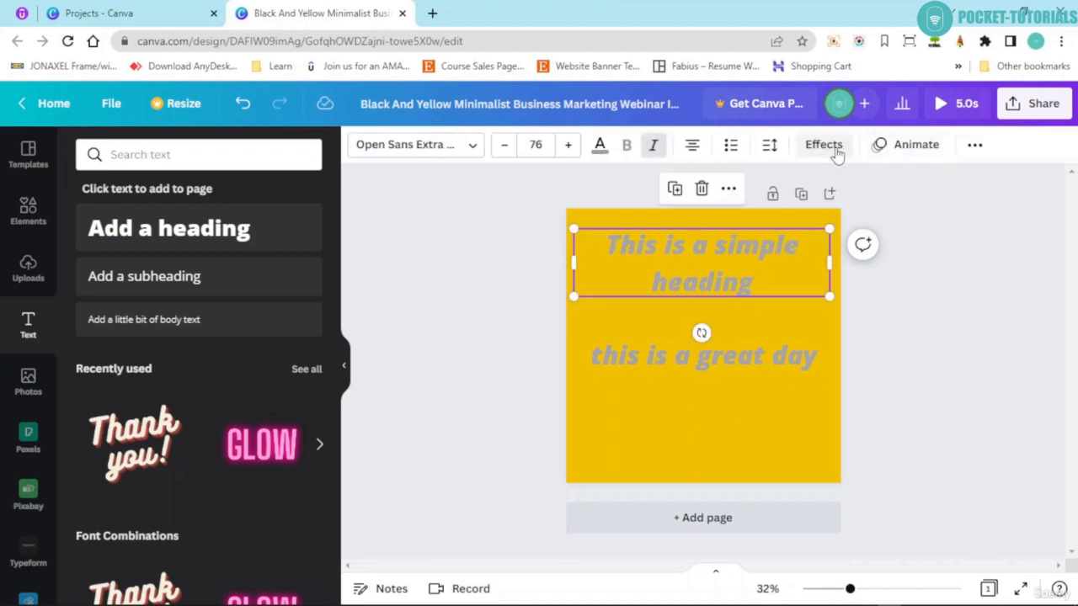
{"action": "left_click", "coordinate": [770, 148]}
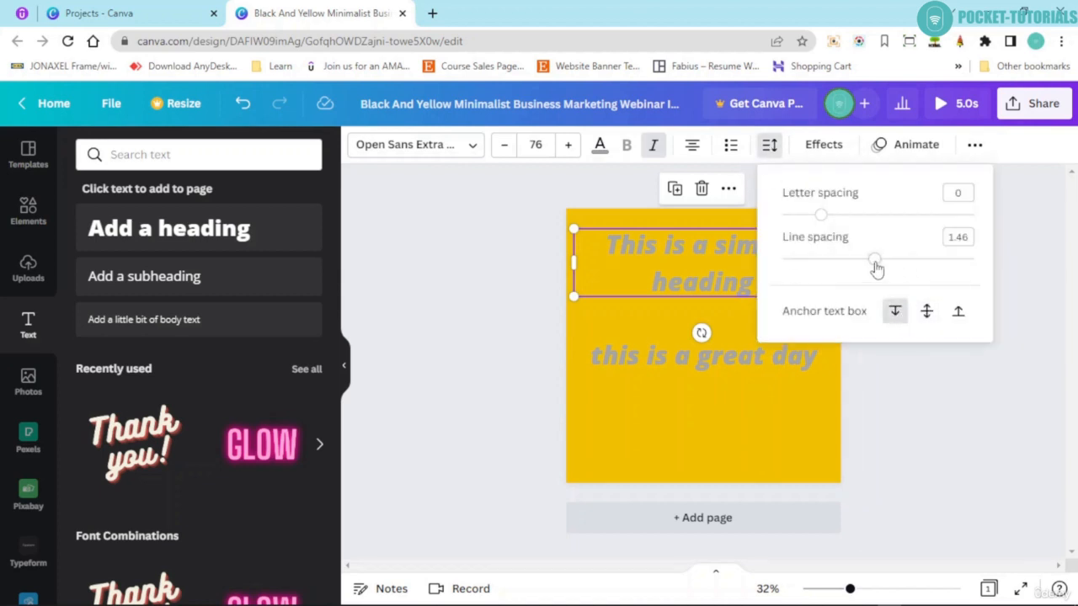
{"action": "mouse_move", "coordinate": [877, 268]}
{"action": "left_mouse_down"}
{"action": "mouse_move", "coordinate": [974, 266]}
{"action": "mouse_move", "coordinate": [867, 260]}
{"action": "left_mouse_up"}
{"action": "left_click", "coordinate": [958, 313]}
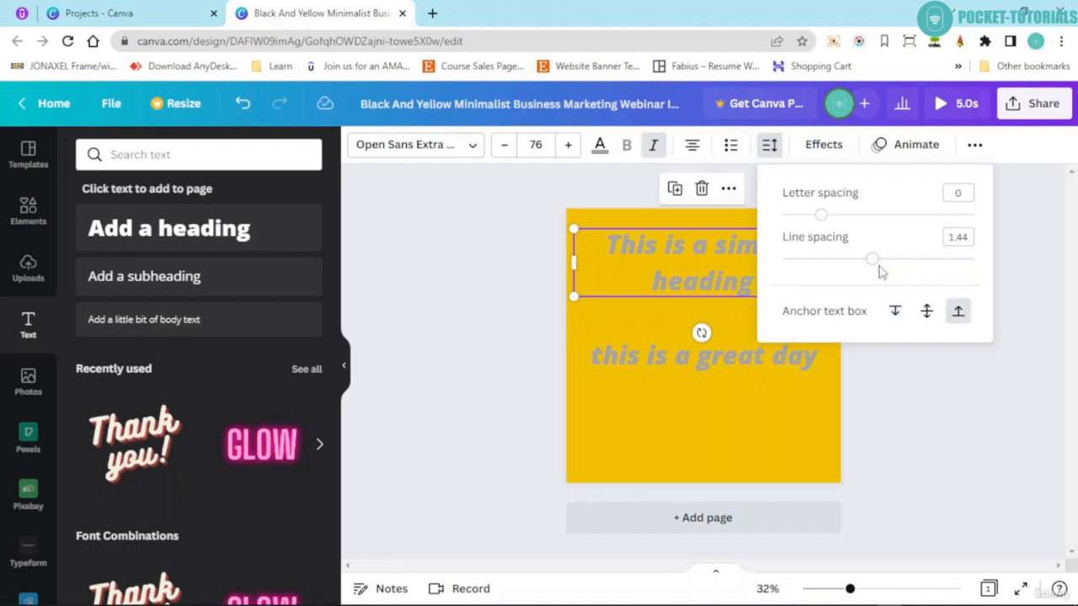
{"action": "mouse_move", "coordinate": [871, 261]}
{"action": "left_mouse_down"}
{"action": "mouse_move", "coordinate": [974, 262]}
{"action": "mouse_move", "coordinate": [876, 259]}
{"action": "left_mouse_up"}
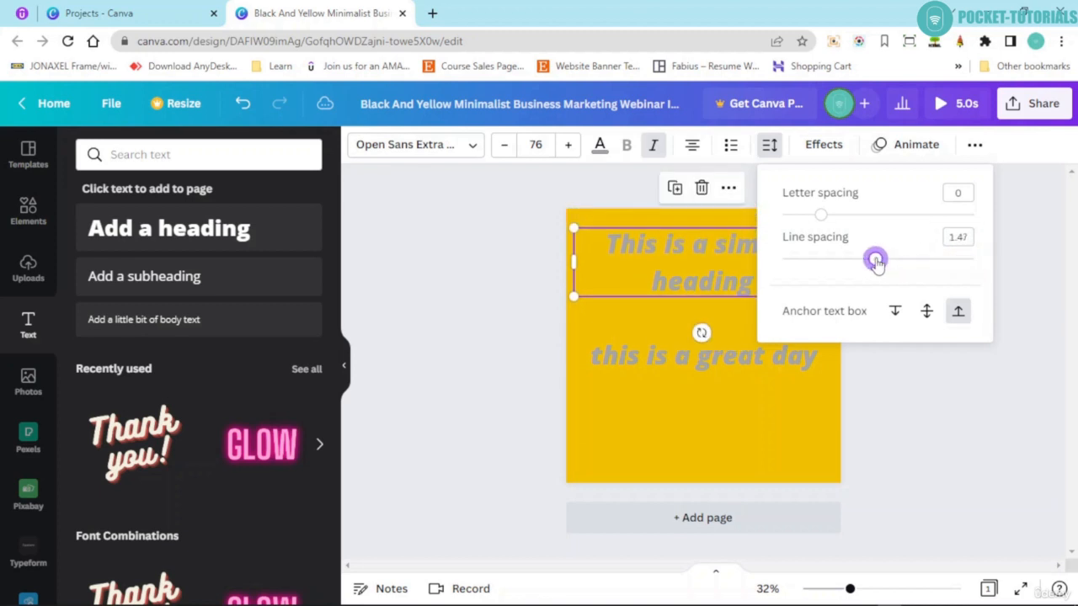
Step: Anchor the heading's text box at its middle and fine-tune the line spacing slightly
{"action": "left_click", "coordinate": [927, 313]}
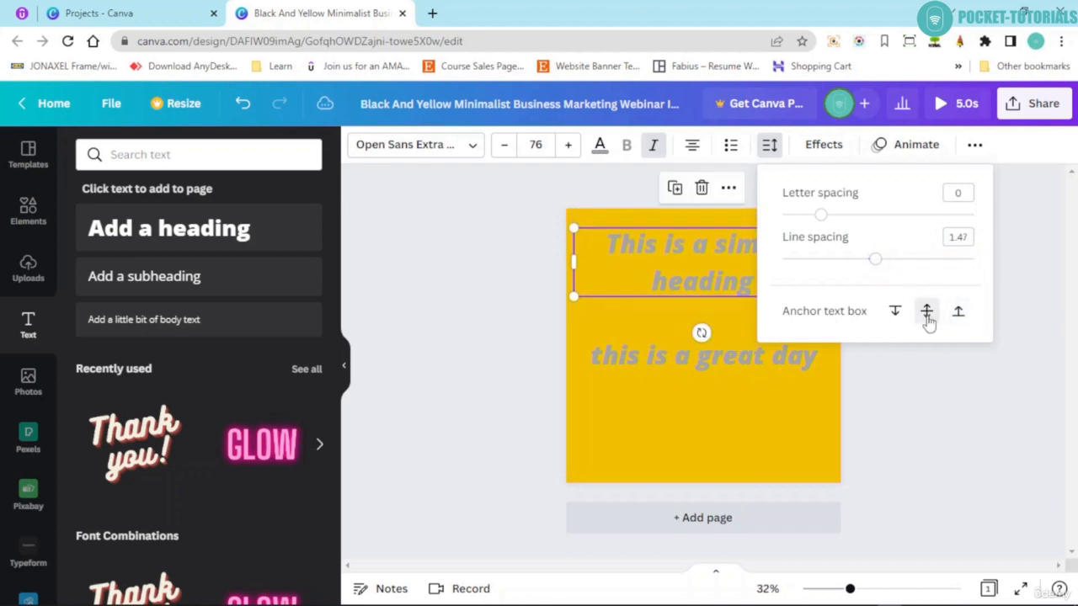
{"action": "mouse_move", "coordinate": [876, 266]}
{"action": "left_mouse_down"}
{"action": "mouse_move", "coordinate": [971, 274]}
{"action": "mouse_move", "coordinate": [877, 262]}
{"action": "left_mouse_up"}
{"action": "left_click", "coordinate": [769, 145]}
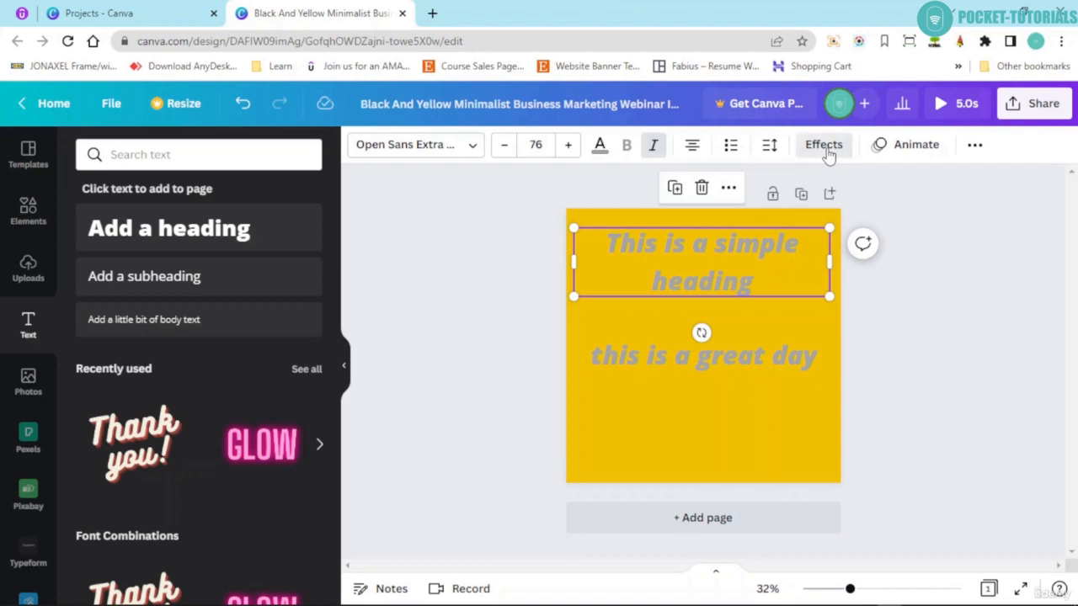
Step: Give the heading white text and a Lift effect with an intensity of 100
{"action": "left_click", "coordinate": [825, 147]}
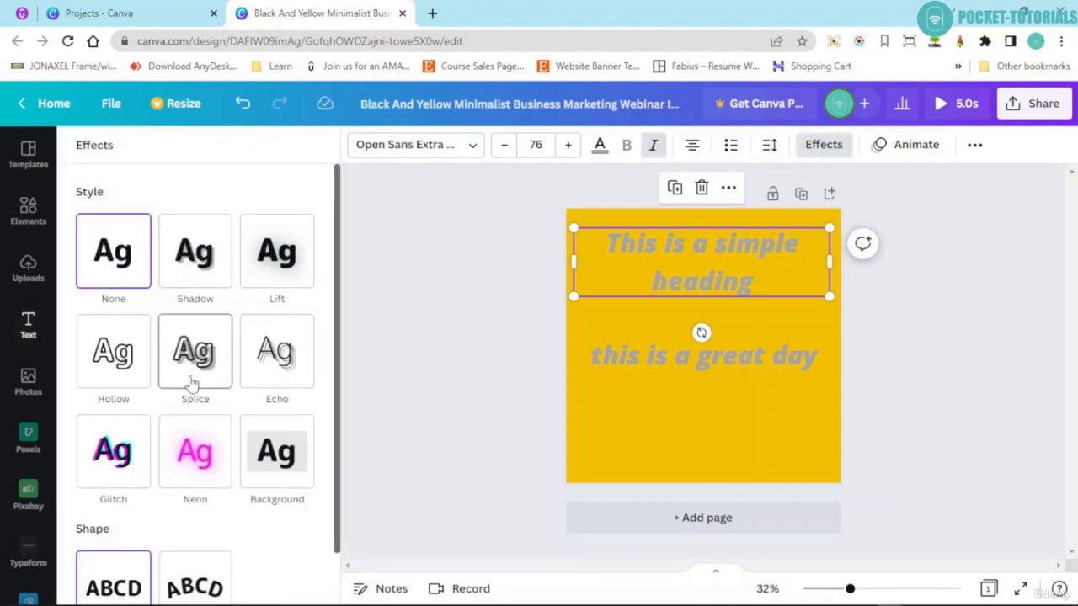
{"action": "left_click", "coordinate": [278, 264]}
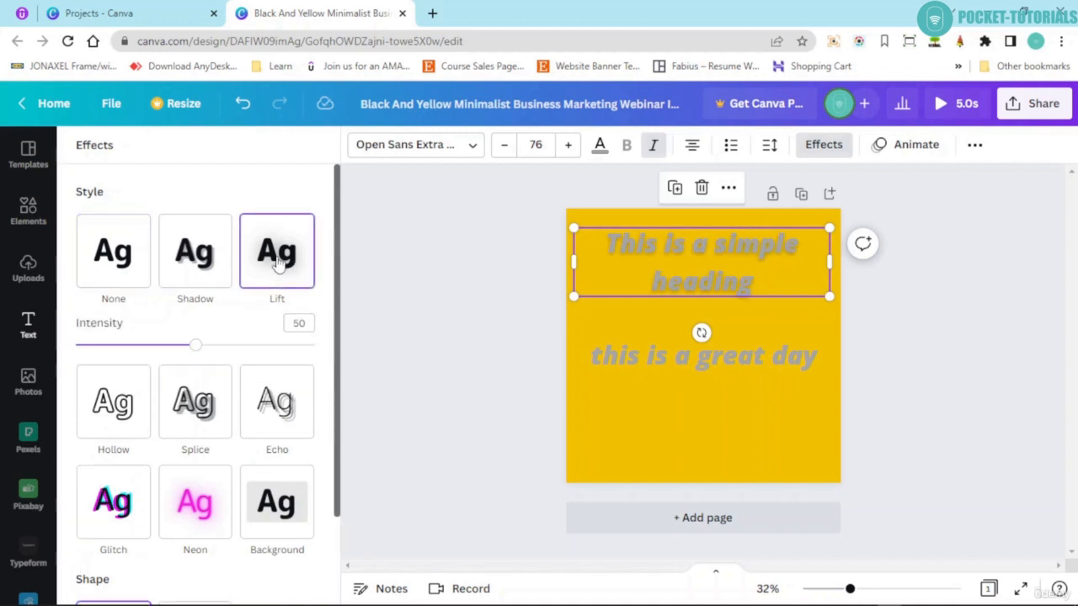
{"action": "left_click", "coordinate": [600, 146]}
{"action": "left_click", "coordinate": [304, 373]}
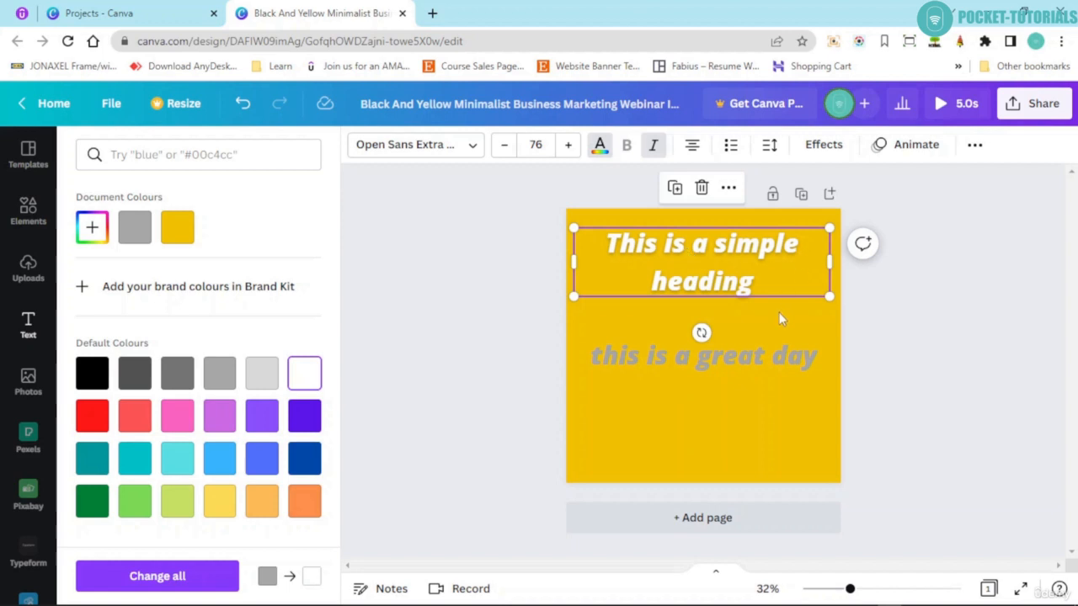
{"action": "left_click", "coordinate": [822, 145]}
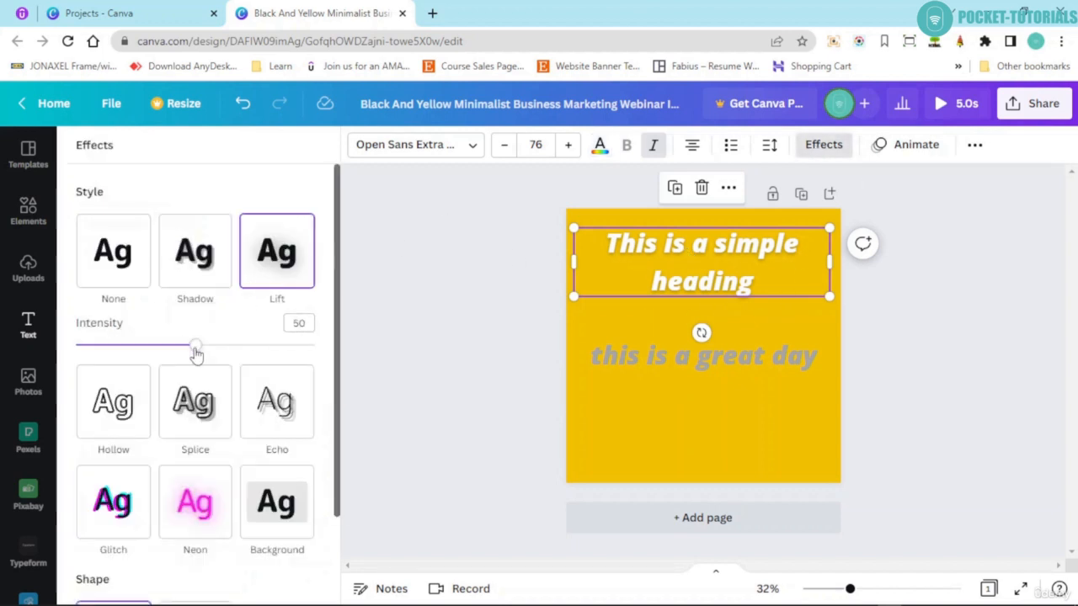
{"action": "left_click_drag", "start_coordinate": [195, 353], "coordinate": [344, 354]}
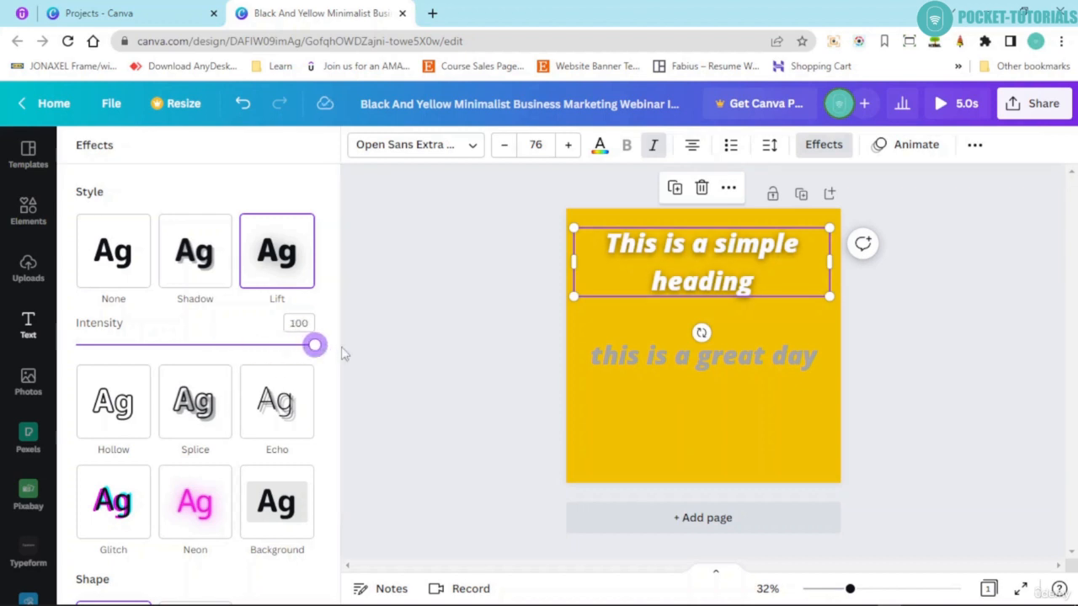
Step: Try black text on the heading to compare the Lift shadow, and return the colour to white
{"action": "left_click", "coordinate": [599, 145]}
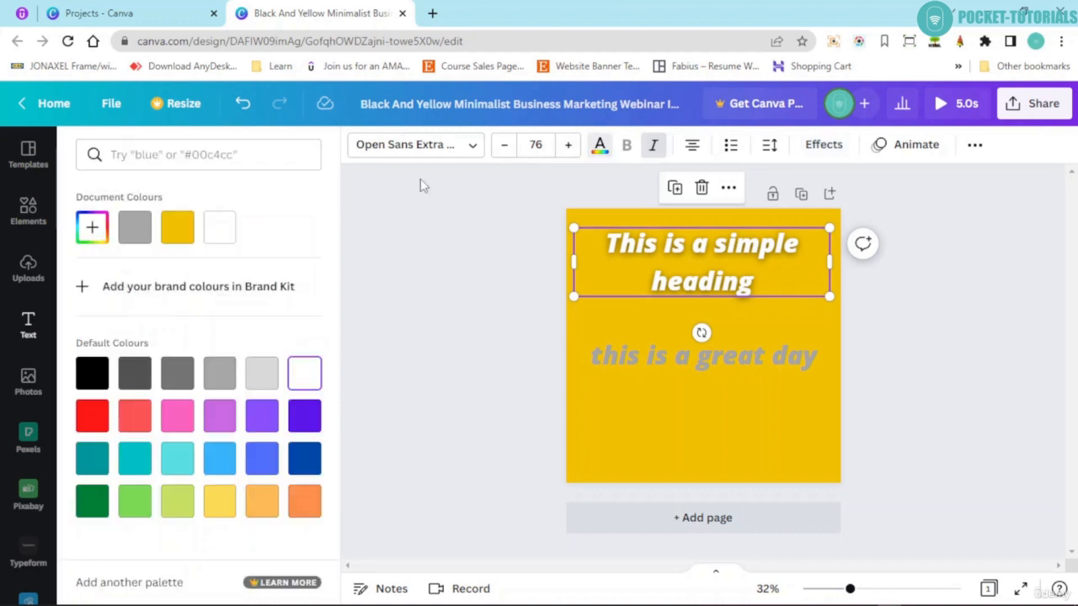
{"action": "left_click", "coordinate": [91, 372]}
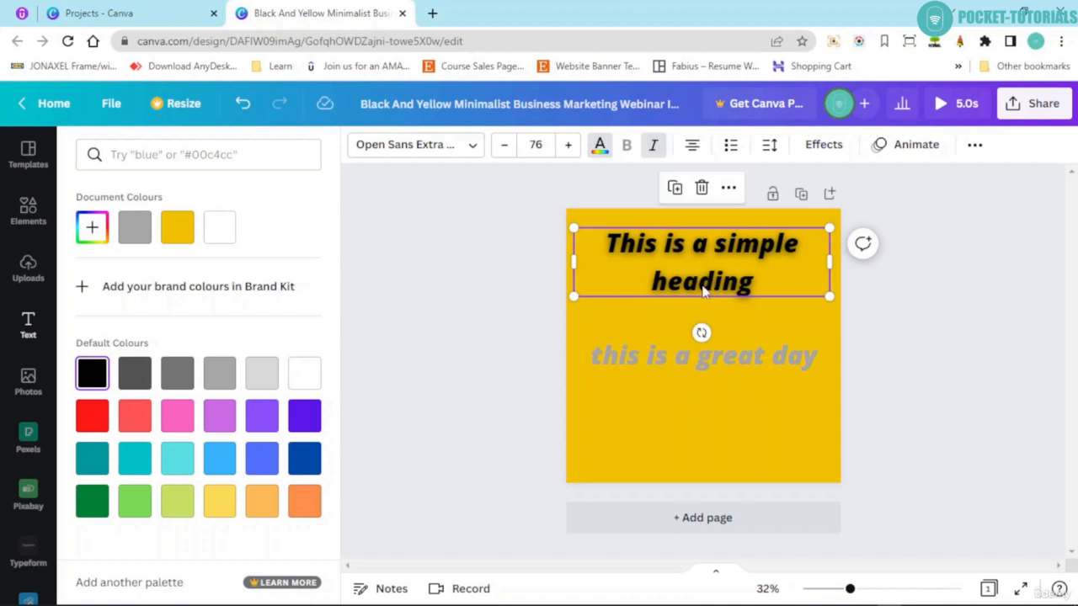
{"action": "scroll", "coordinate": [681, 296], "scroll_direction": "up", "scroll_amount": 3, "text": "ctrl"}
{"action": "scroll", "coordinate": [680, 297], "scroll_direction": "up", "scroll_amount": 1, "text": "ctrl"}
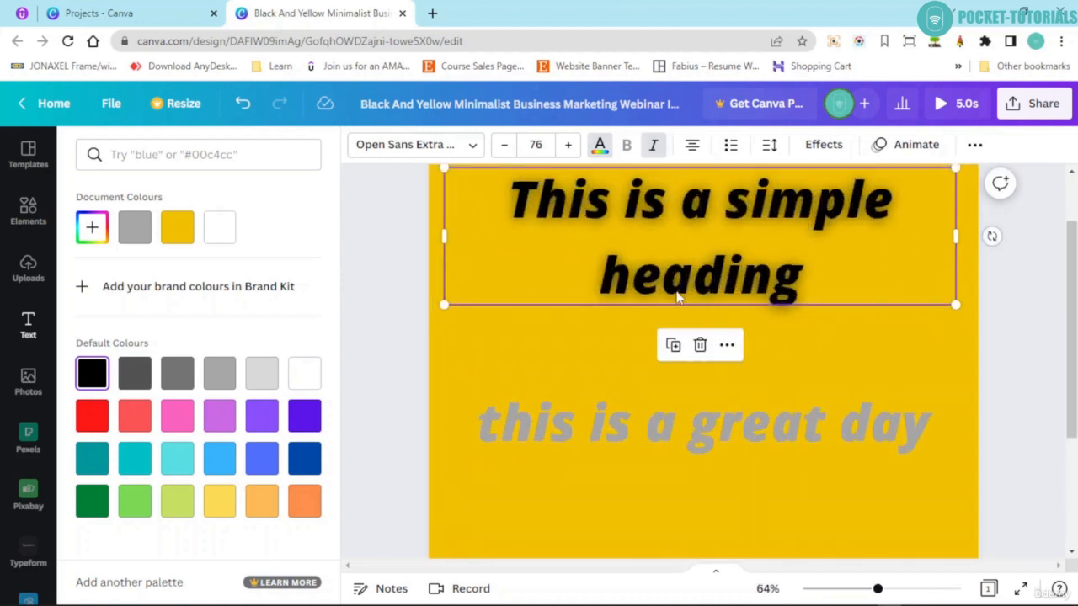
{"action": "left_click", "coordinate": [218, 236]}
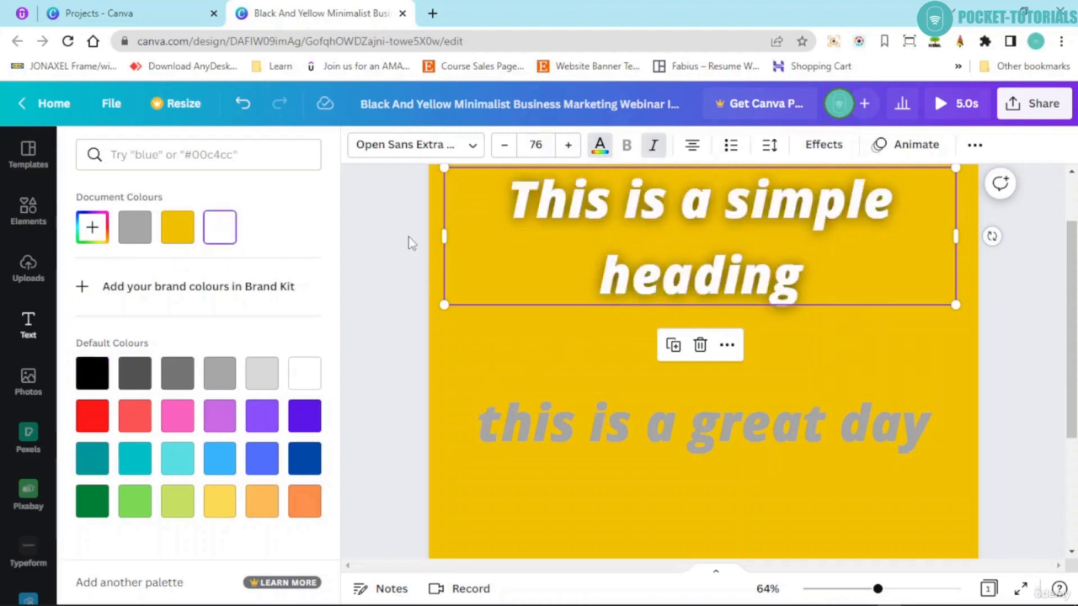
Step: Try the Echo, Splice, Hollow, Glitch and Neon effects on the heading in turn
{"action": "left_click", "coordinate": [805, 153]}
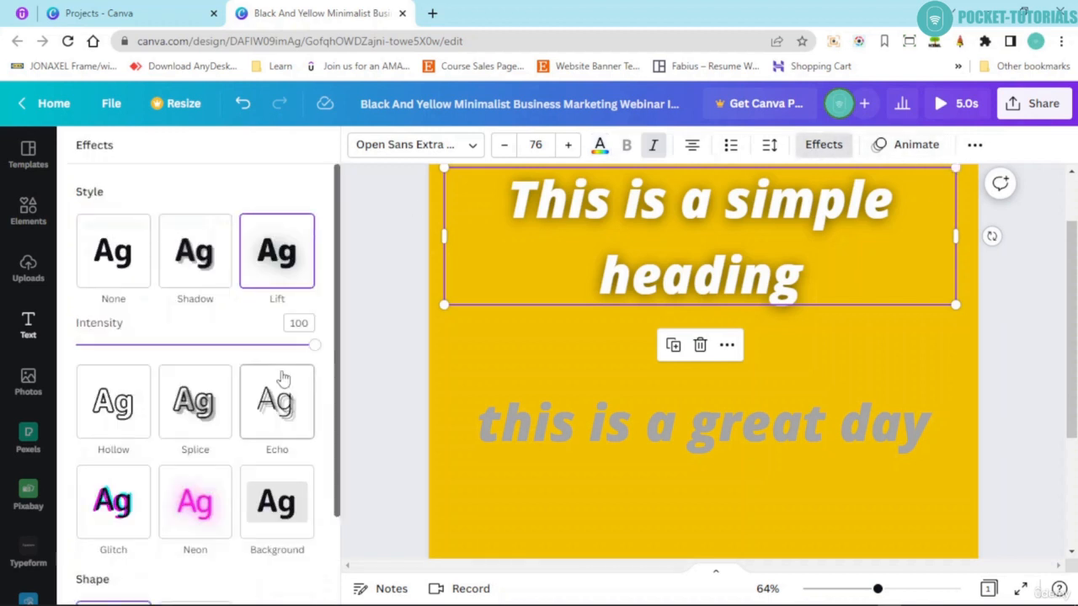
{"action": "scroll", "coordinate": [193, 395], "scroll_direction": "down", "scroll_amount": 1}
{"action": "left_click", "coordinate": [263, 324]}
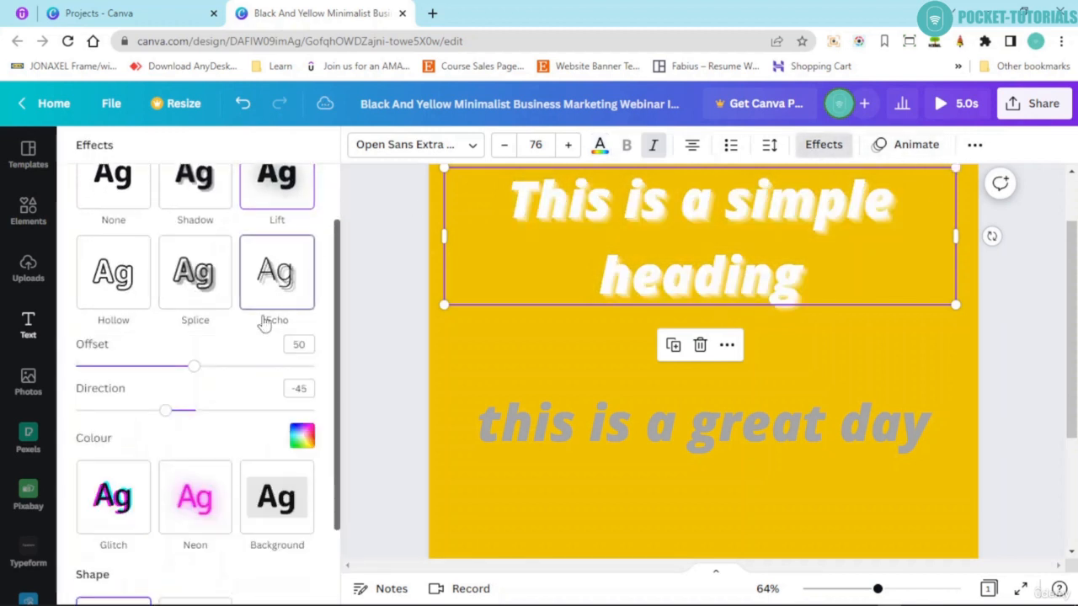
{"action": "left_click", "coordinate": [195, 284]}
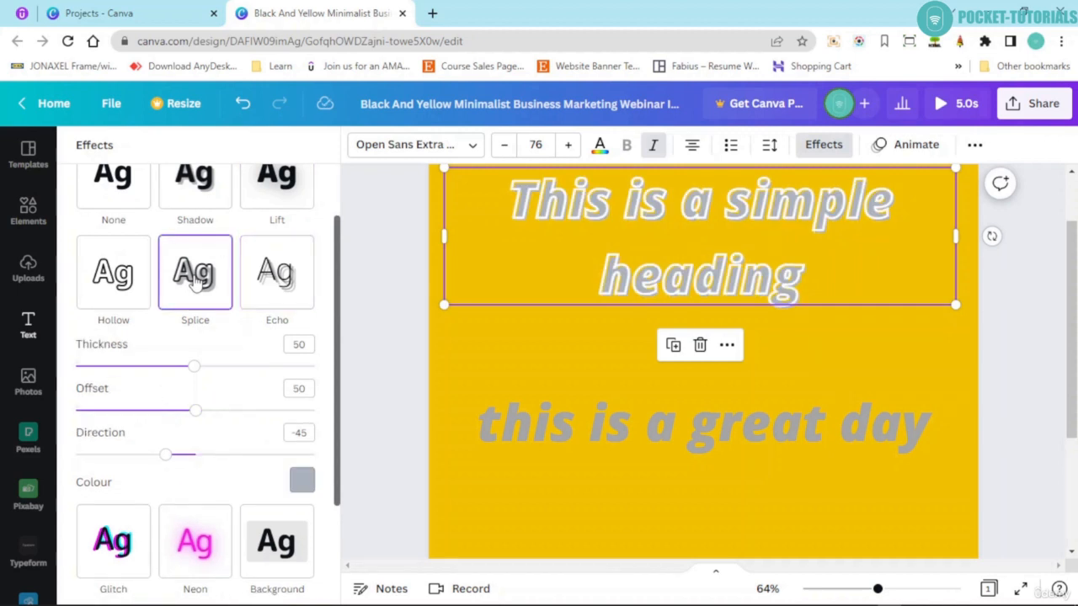
{"action": "left_click", "coordinate": [120, 278]}
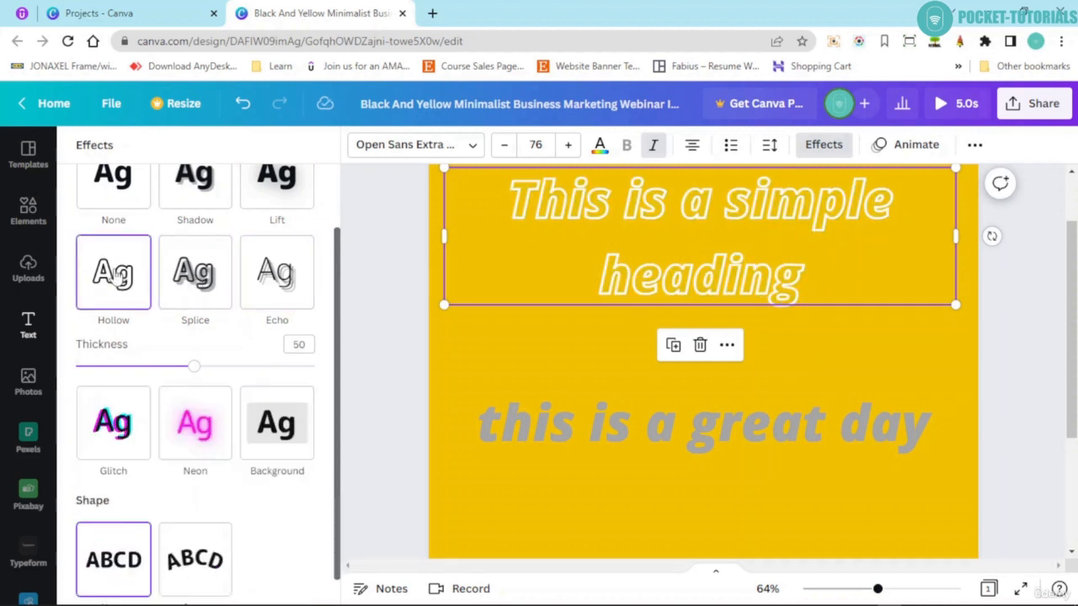
{"action": "scroll", "coordinate": [157, 293], "scroll_direction": "up", "scroll_amount": 1}
{"action": "scroll", "coordinate": [176, 341], "scroll_direction": "down", "scroll_amount": 2}
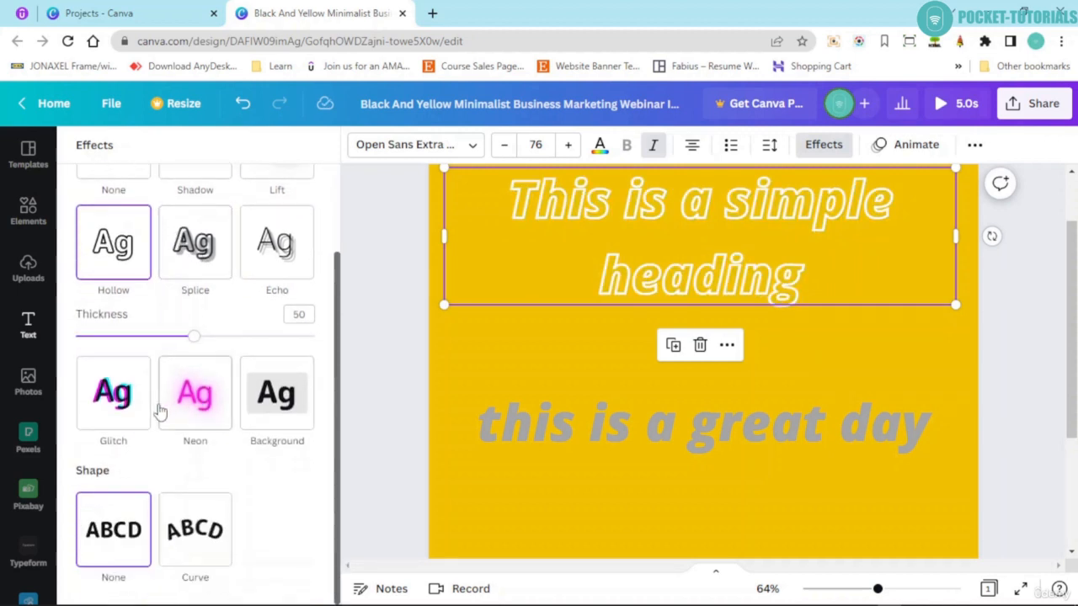
{"action": "left_click", "coordinate": [126, 403]}
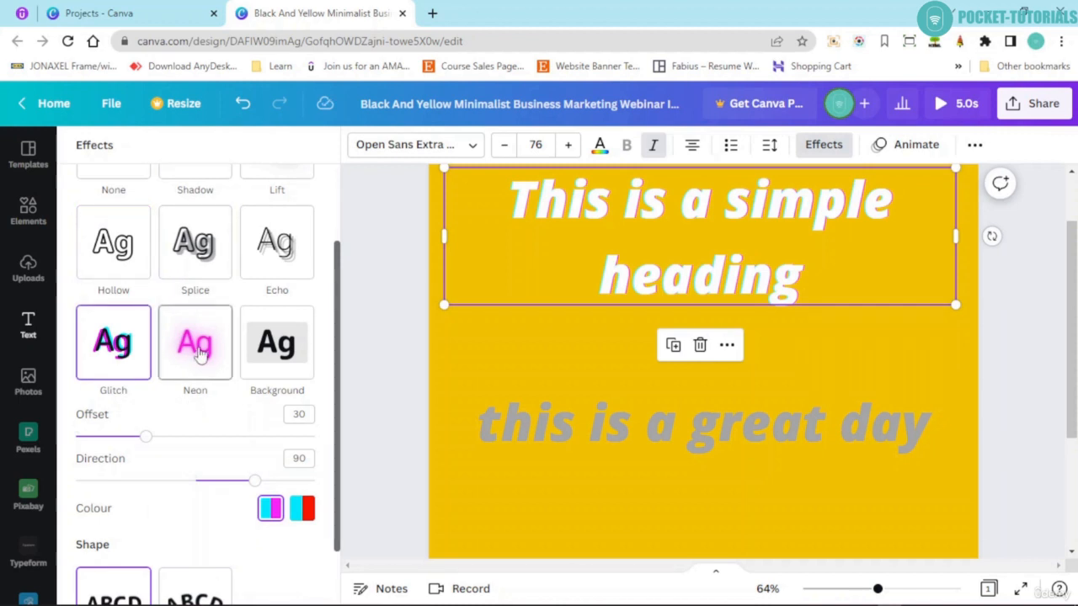
{"action": "left_click", "coordinate": [201, 354]}
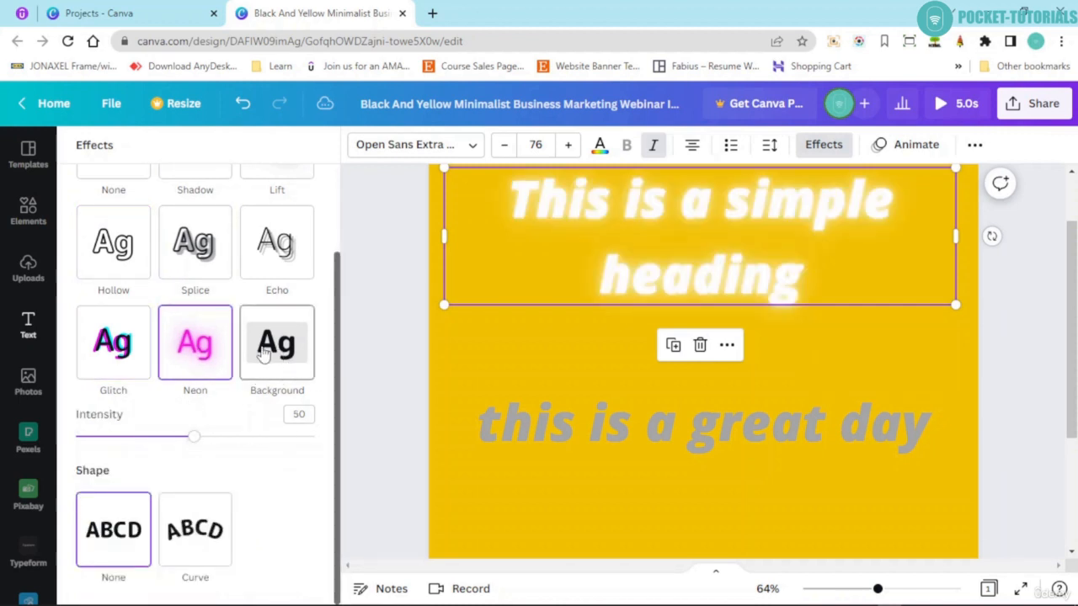
Step: Apply the Background effect to the heading with roundness 0 and spread 100
{"action": "left_click", "coordinate": [277, 352]}
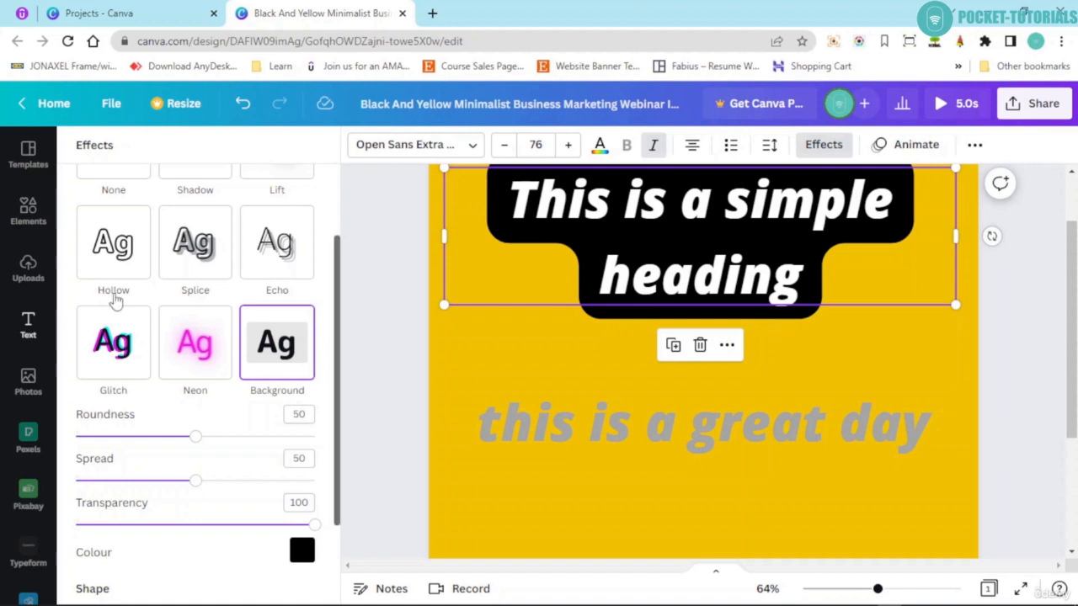
{"action": "left_click_drag", "start_coordinate": [195, 439], "coordinate": [76, 437]}
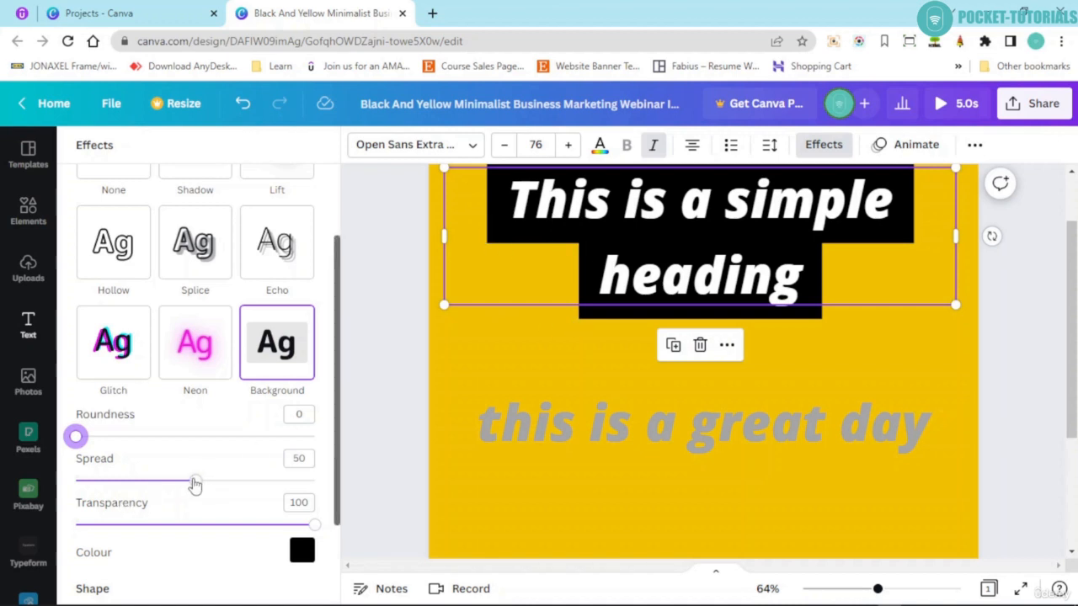
{"action": "left_click_drag", "start_coordinate": [194, 485], "coordinate": [336, 500]}
Step: Try light grey for the heading's background effect and settle on the darker orange default colour
{"action": "scroll", "coordinate": [154, 466], "scroll_direction": "down", "scroll_amount": 2}
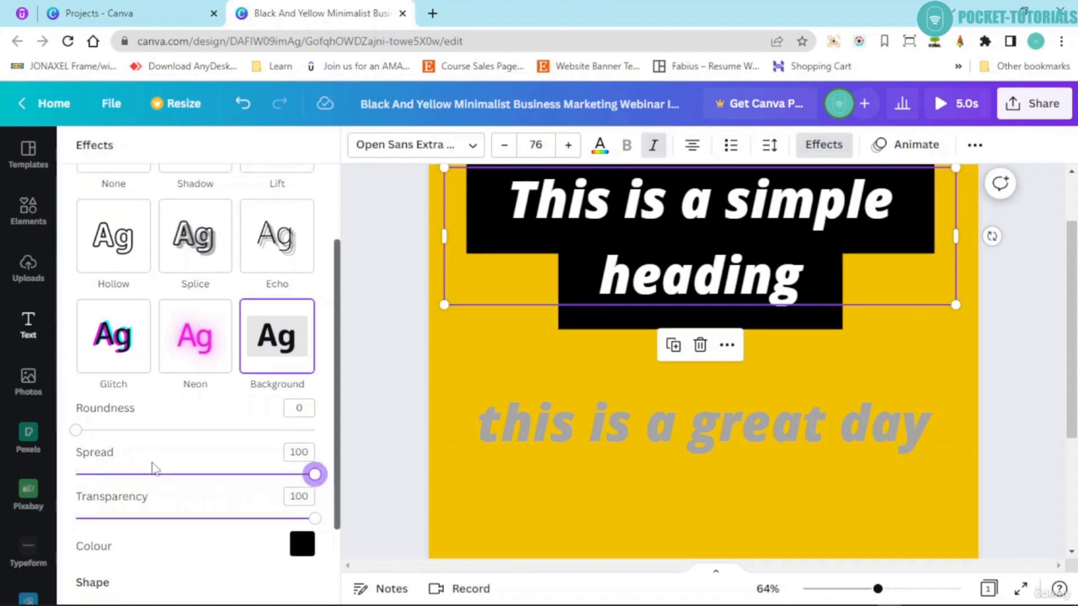
{"action": "left_click", "coordinate": [302, 474]}
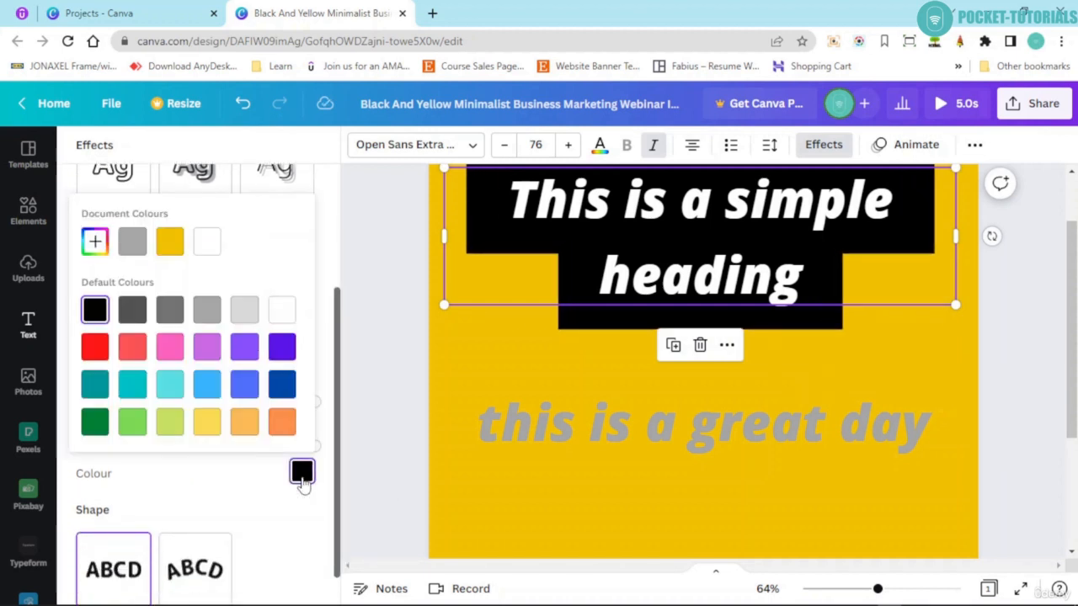
{"action": "left_click", "coordinate": [244, 310]}
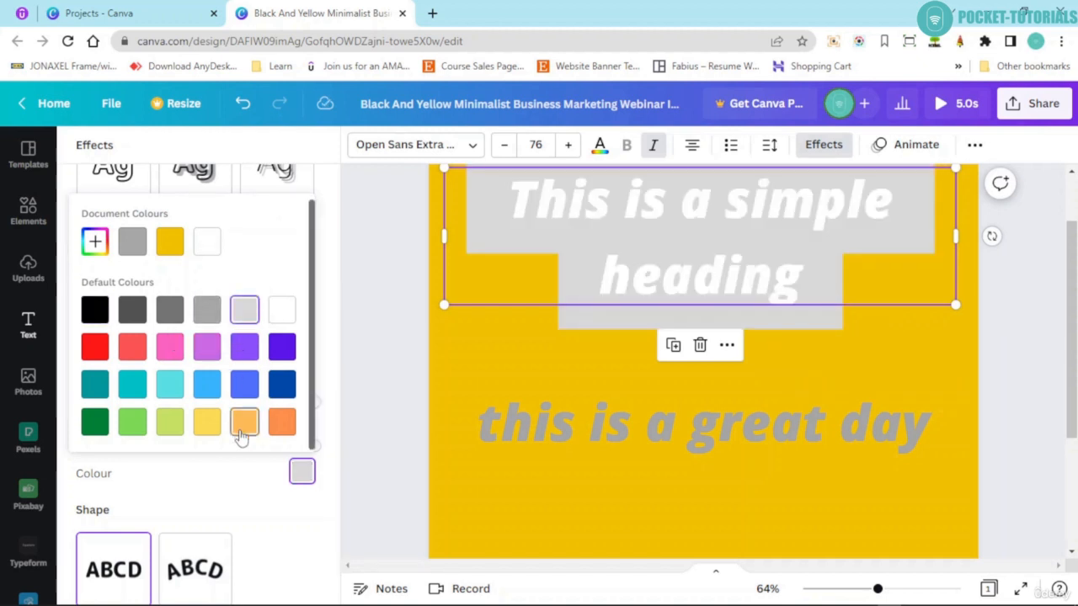
{"action": "left_click", "coordinate": [287, 431]}
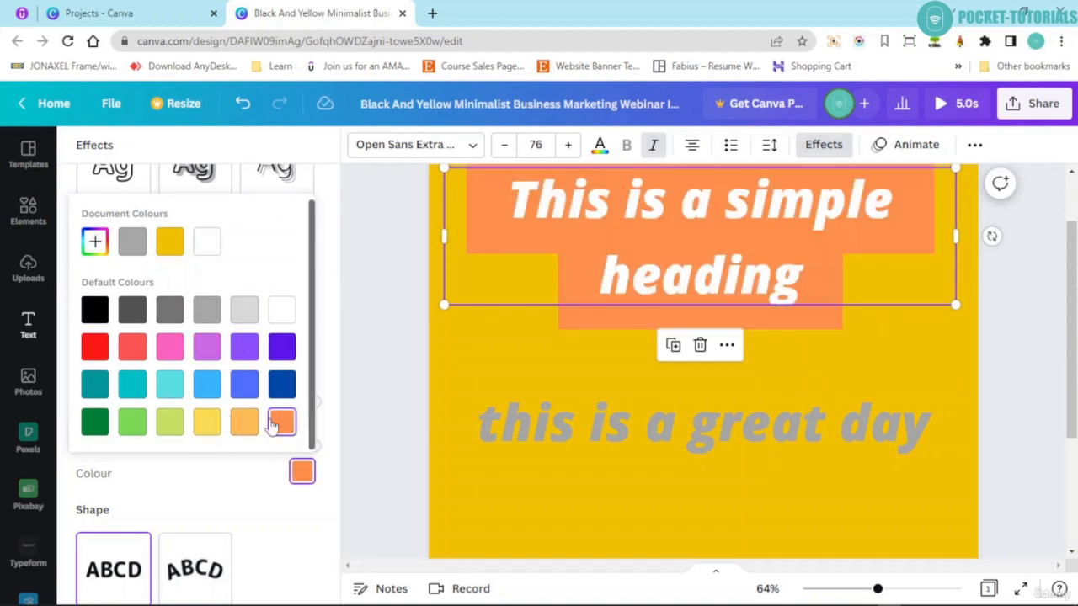
{"action": "left_click", "coordinate": [245, 493]}
Step: Apply the Curve shape to the heading so its text and background bend into an arc
{"action": "scroll", "coordinate": [245, 488], "scroll_direction": "down", "scroll_amount": 1}
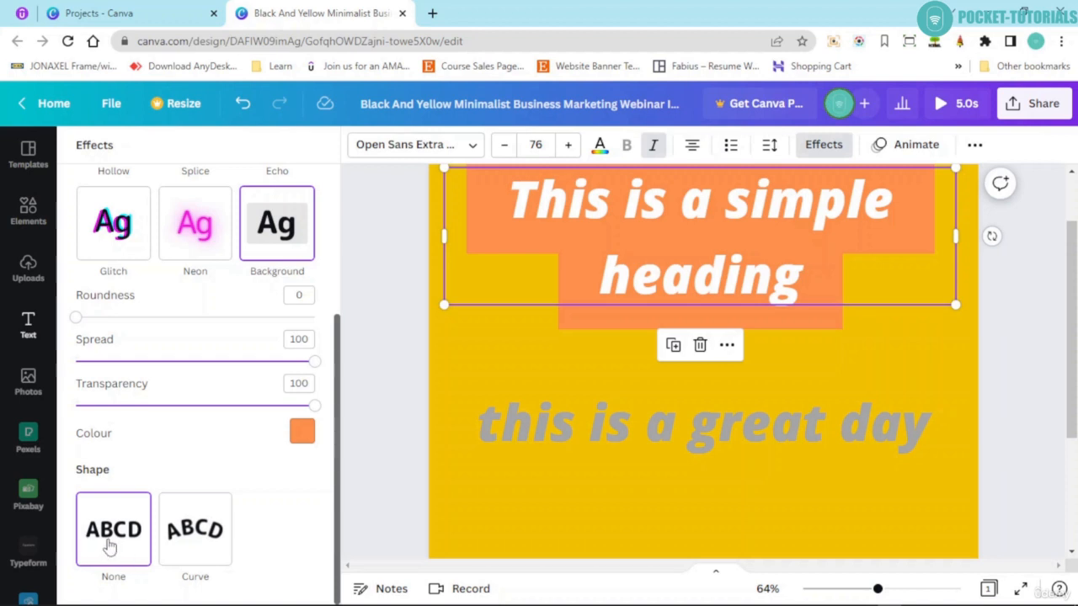
{"action": "left_click", "coordinate": [200, 538]}
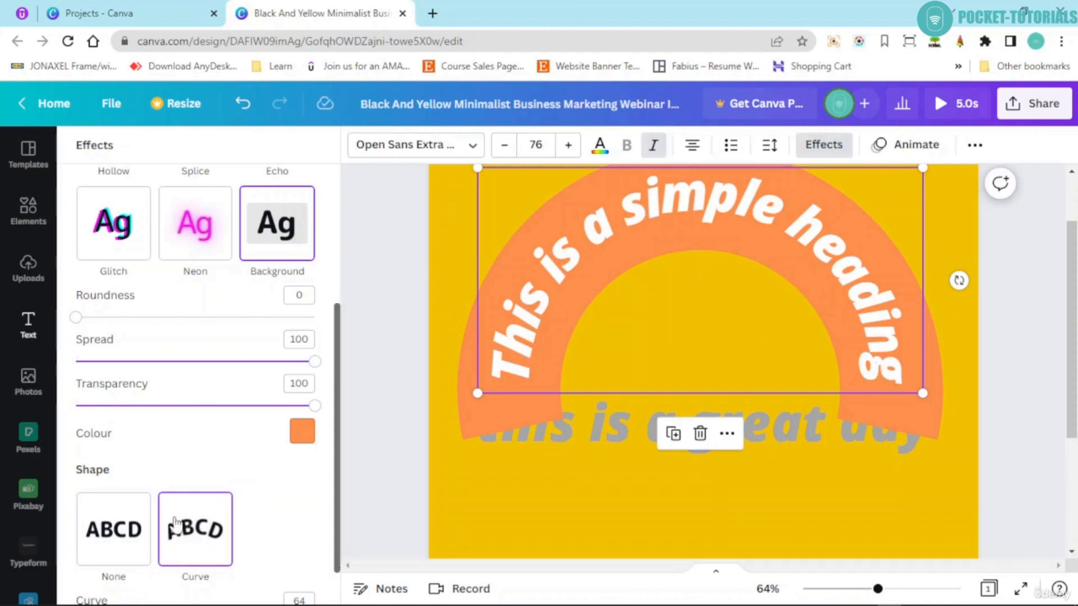
Step: Remove the Curve shape from the heading so its text runs straight, and leave the text effects
{"action": "left_click", "coordinate": [128, 535]}
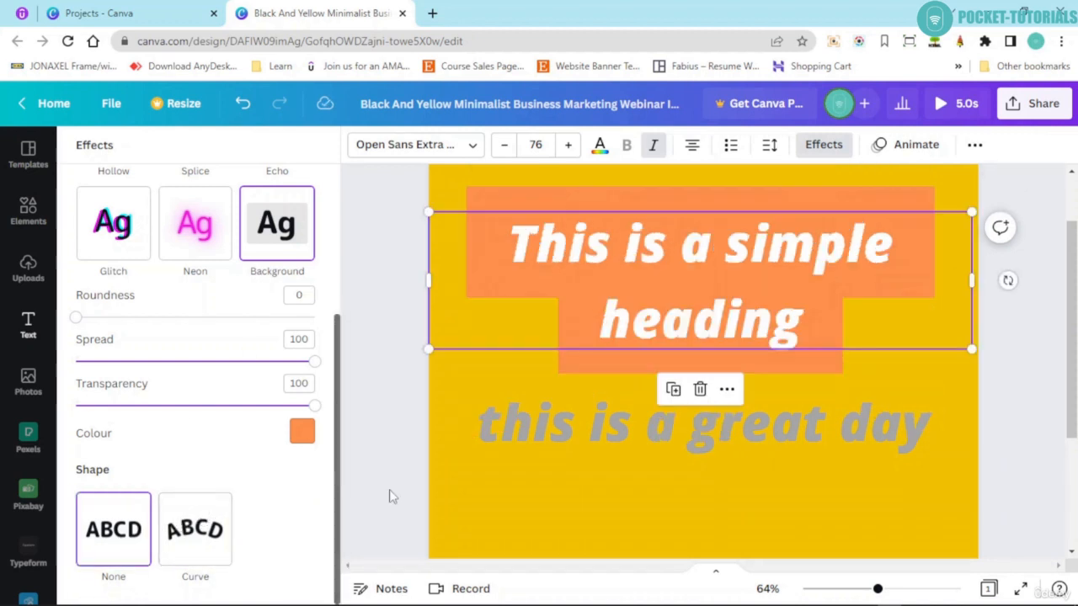
{"action": "left_click", "coordinate": [29, 325]}
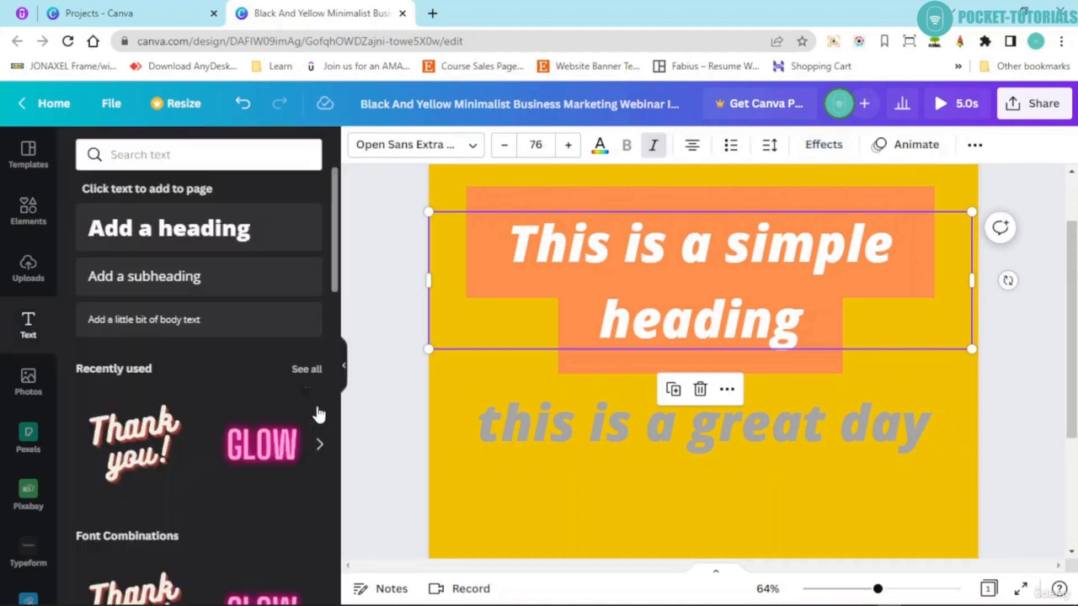
{"action": "left_click", "coordinate": [395, 299]}
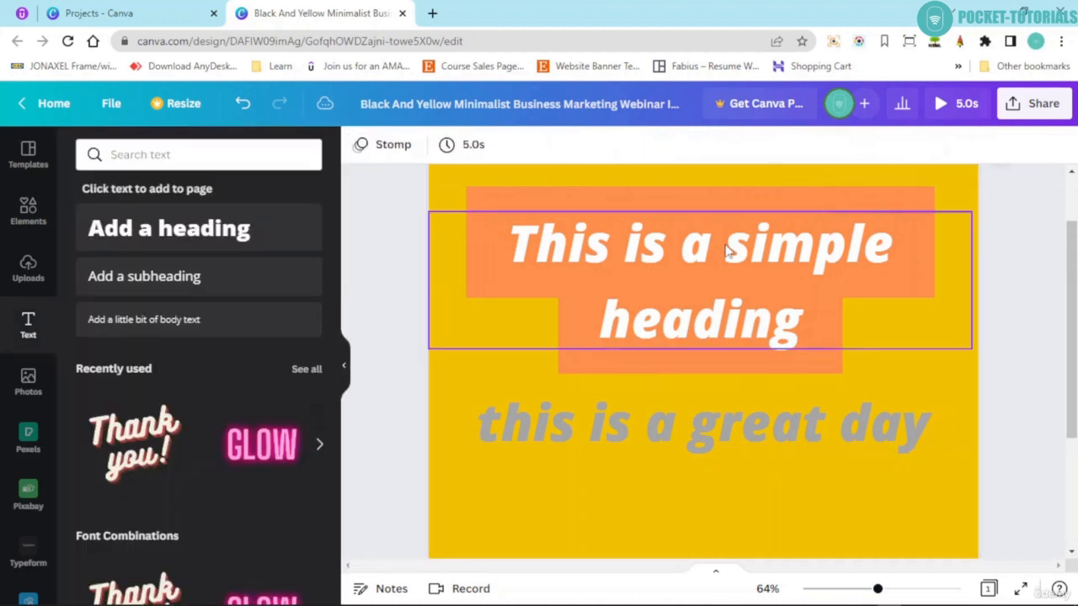
Step: Apply the Typewriter text animation to the heading and have it animate both on enter and on exit
{"action": "left_click", "coordinate": [494, 286]}
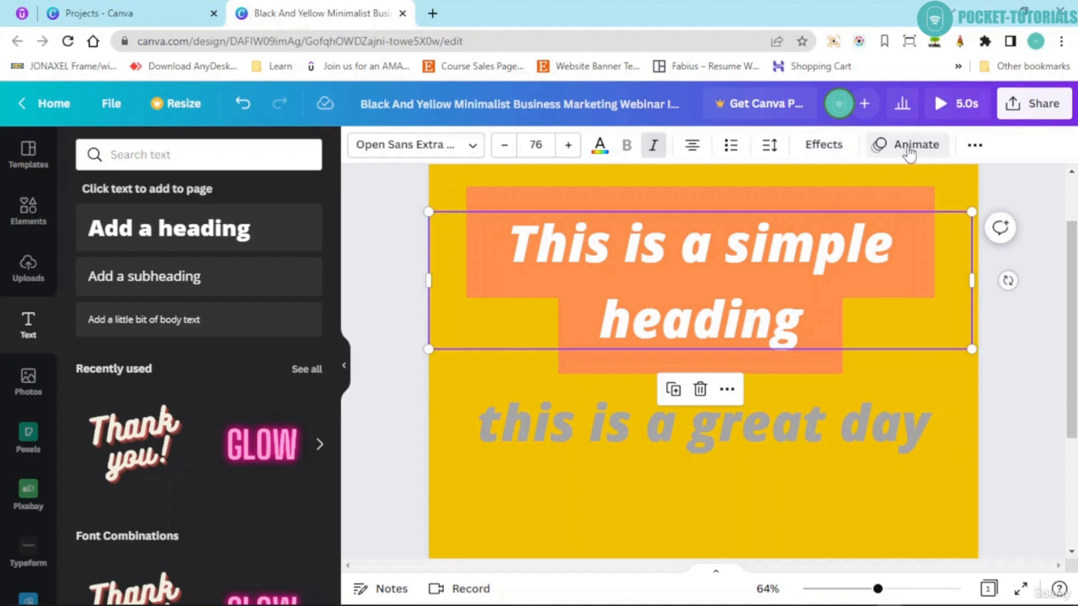
{"action": "left_click", "coordinate": [910, 146]}
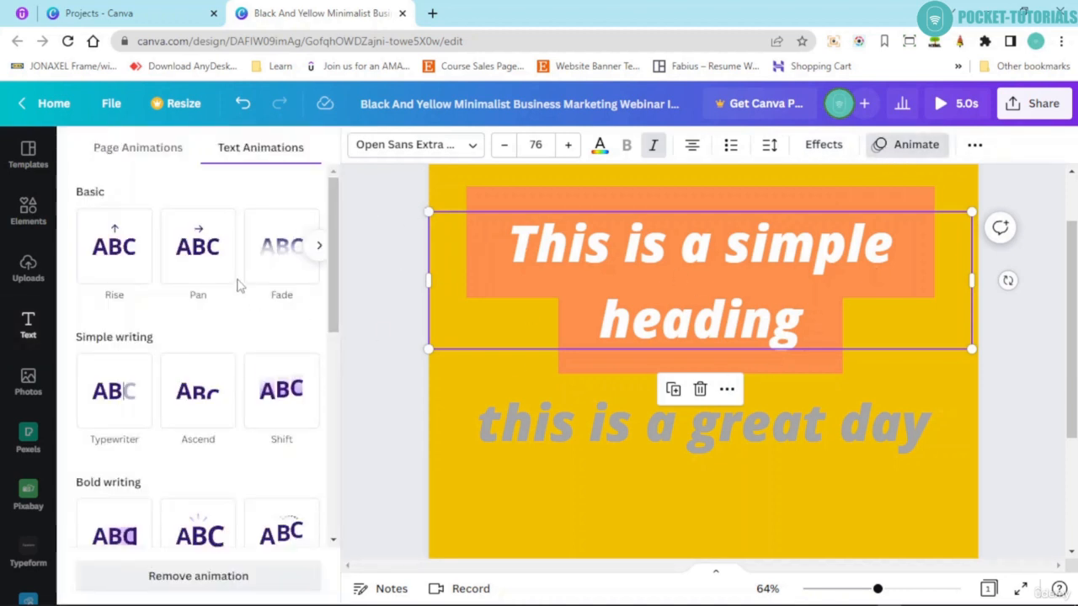
{"action": "left_click", "coordinate": [205, 265]}
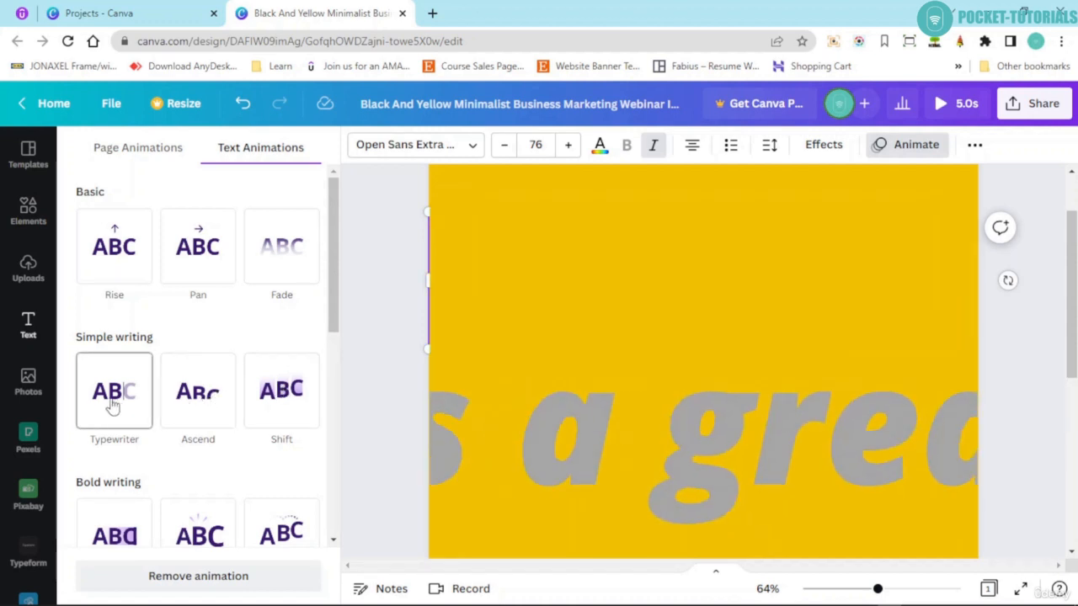
{"action": "scroll", "coordinate": [113, 407], "scroll_direction": "down", "scroll_amount": 1}
{"action": "scroll", "coordinate": [113, 406], "scroll_direction": "down", "scroll_amount": 2}
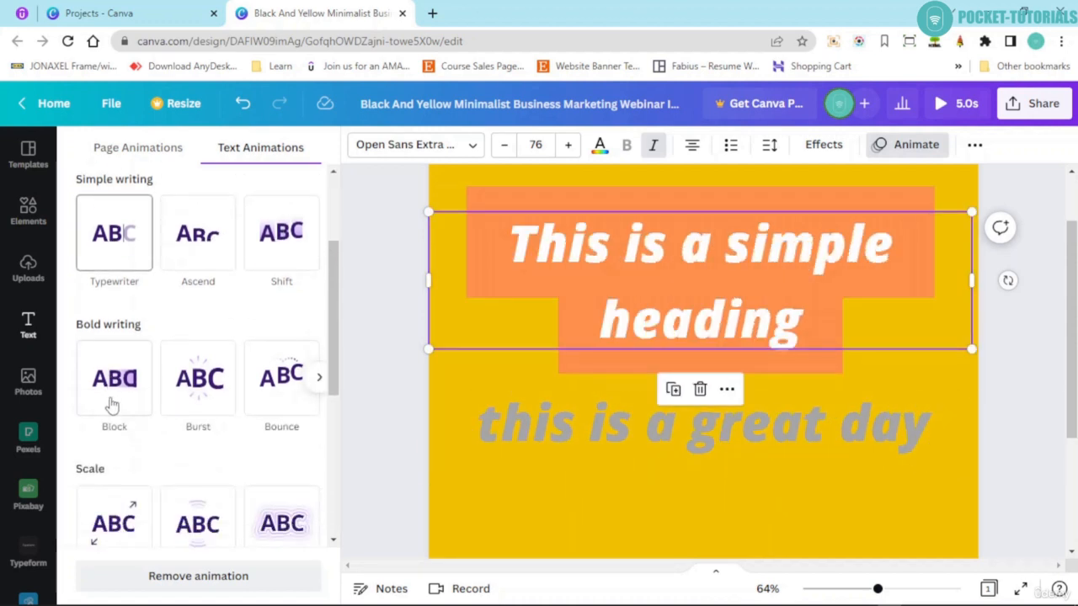
{"action": "left_click", "coordinate": [116, 243]}
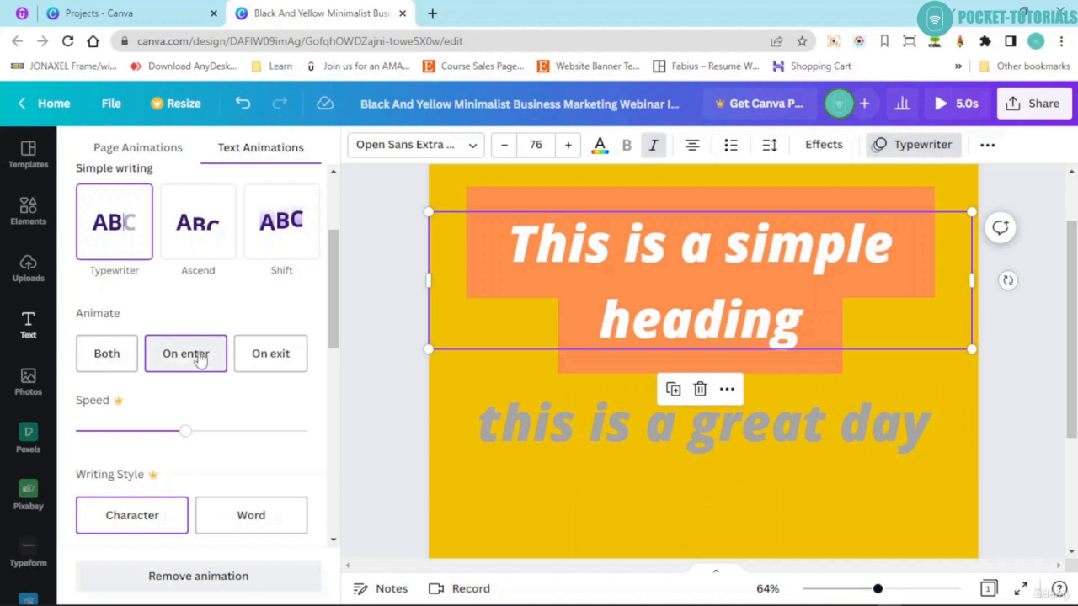
{"action": "left_click", "coordinate": [108, 357]}
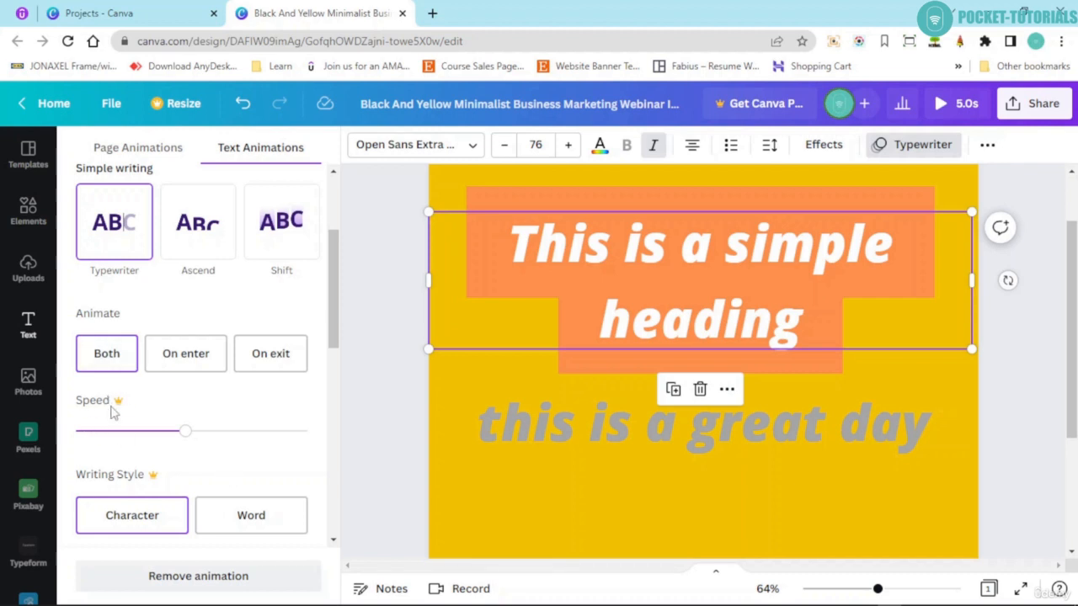
Step: Look through the remaining text animations, including Bold writing, Scale, Exaggerate and Slide in & out
{"action": "scroll", "coordinate": [115, 404], "scroll_direction": "down", "scroll_amount": 2}
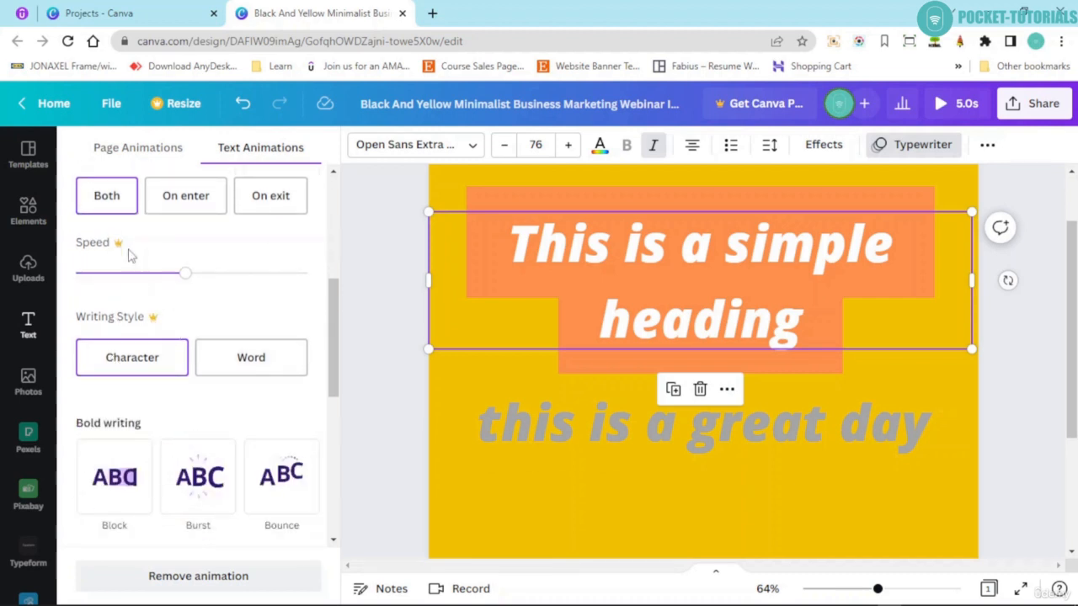
{"action": "scroll", "coordinate": [156, 318], "scroll_direction": "down", "scroll_amount": 2}
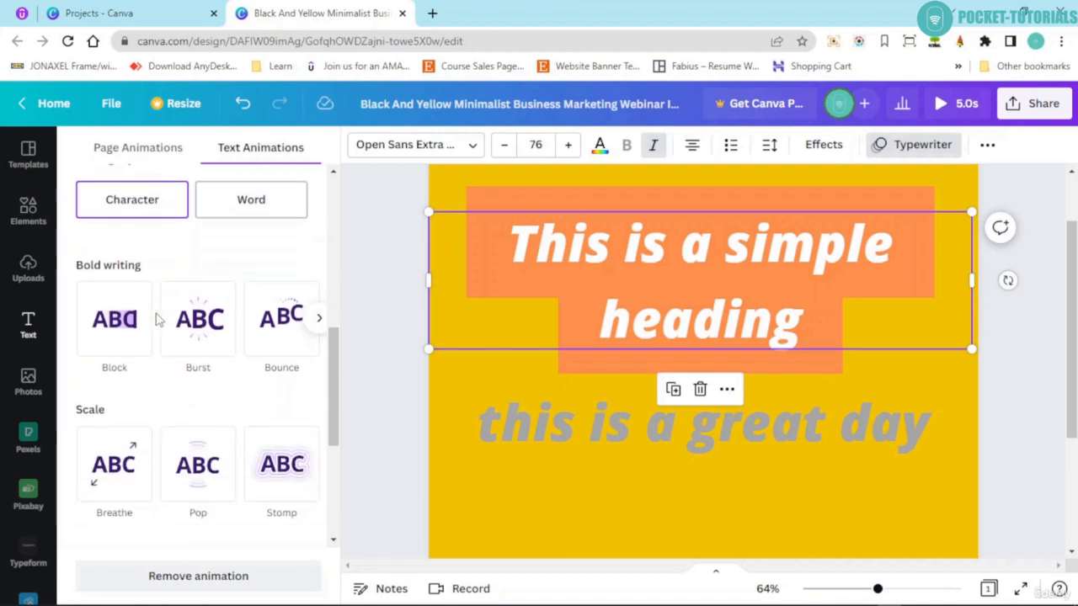
{"action": "scroll", "coordinate": [193, 348], "scroll_direction": "down", "scroll_amount": 1}
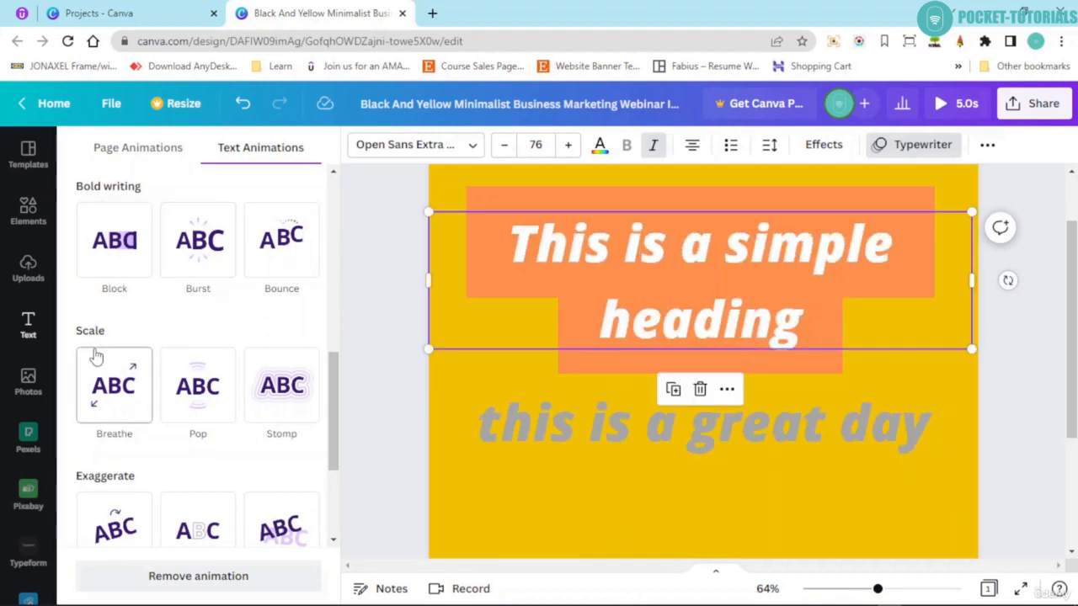
{"action": "scroll", "coordinate": [118, 419], "scroll_direction": "down", "scroll_amount": 2}
{"action": "scroll", "coordinate": [216, 397], "scroll_direction": "down", "scroll_amount": 1}
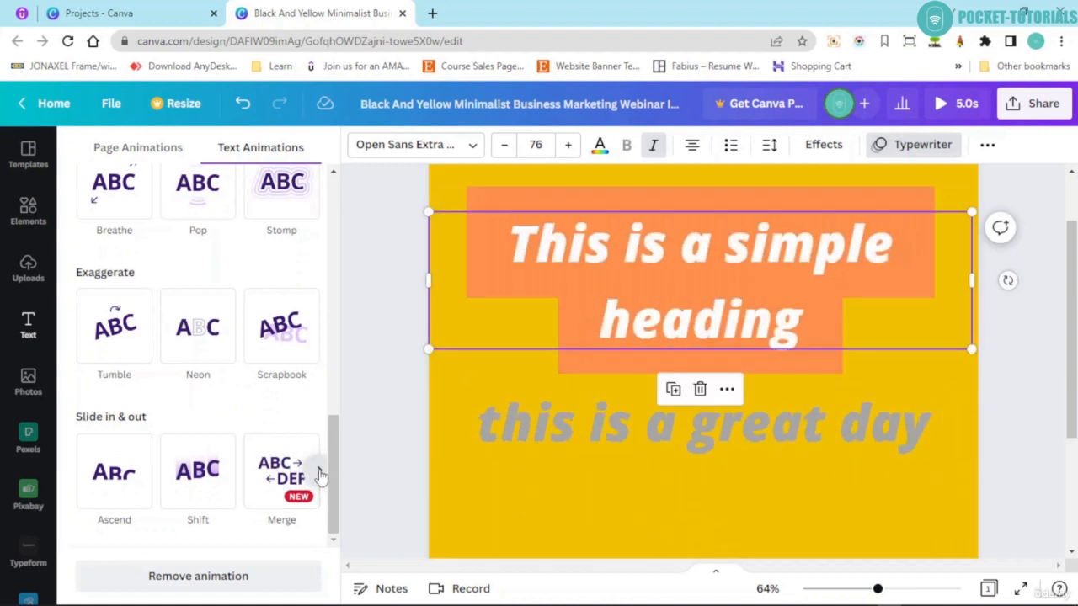
{"action": "left_click", "coordinate": [319, 472]}
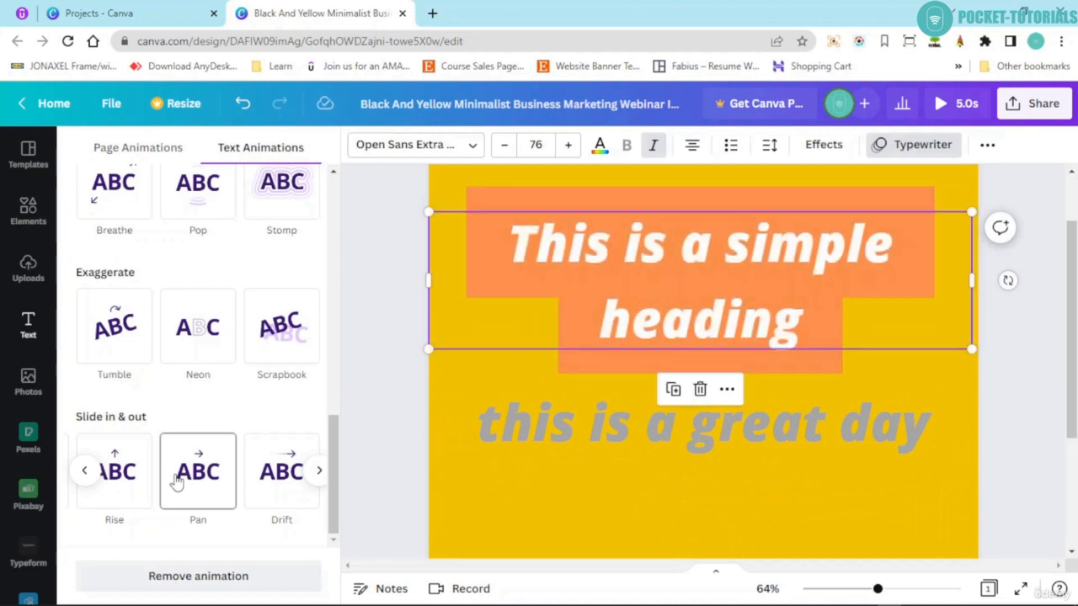
{"action": "left_click", "coordinate": [85, 471]}
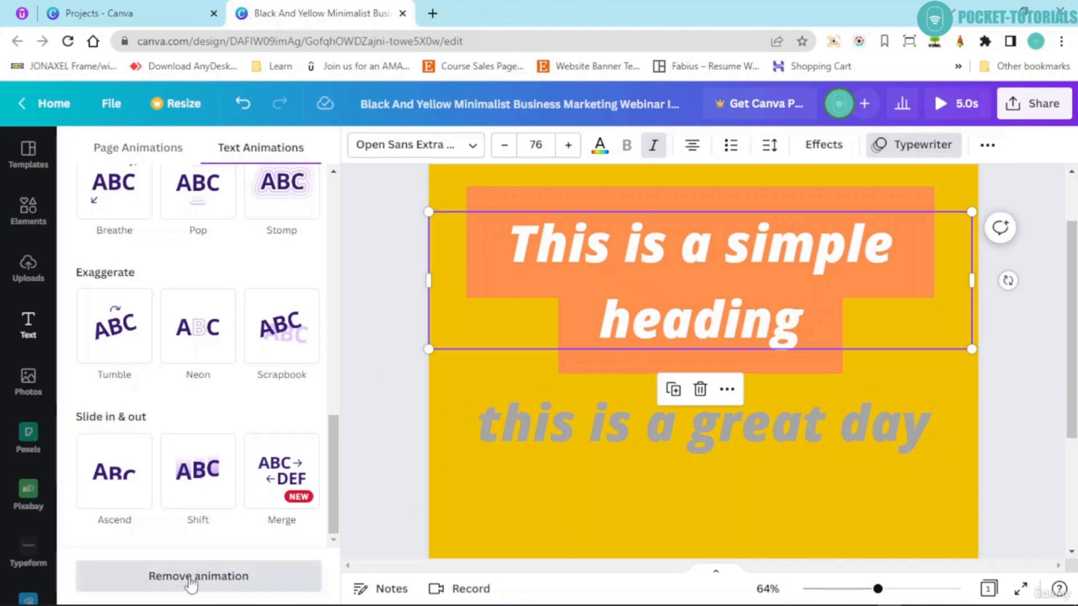
Step: Change the heading to uppercase and set its transparency to 27
{"action": "left_click", "coordinate": [989, 145]}
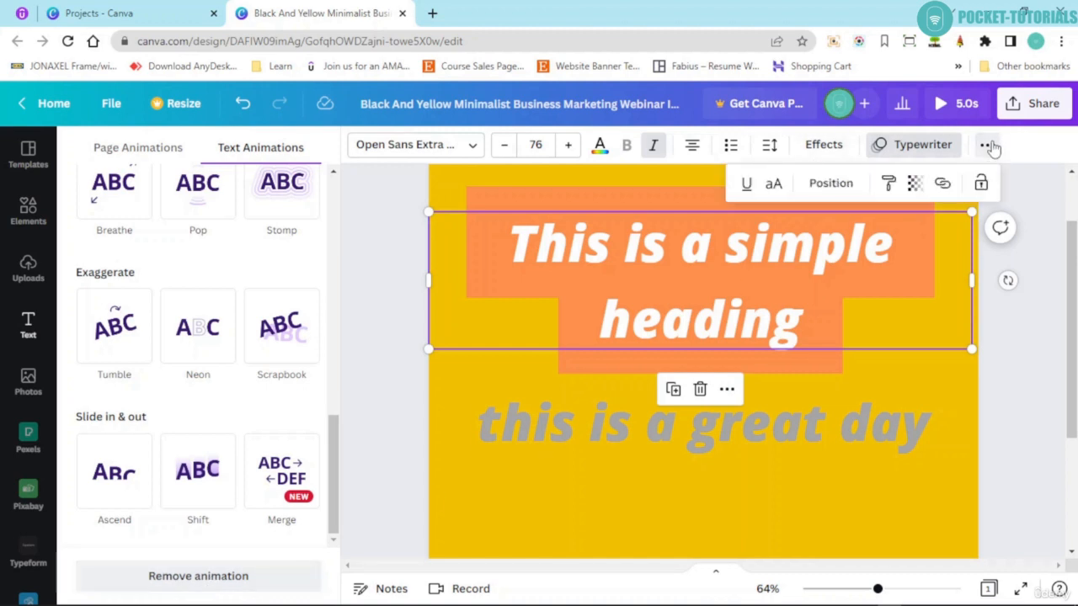
{"action": "left_click", "coordinate": [775, 185]}
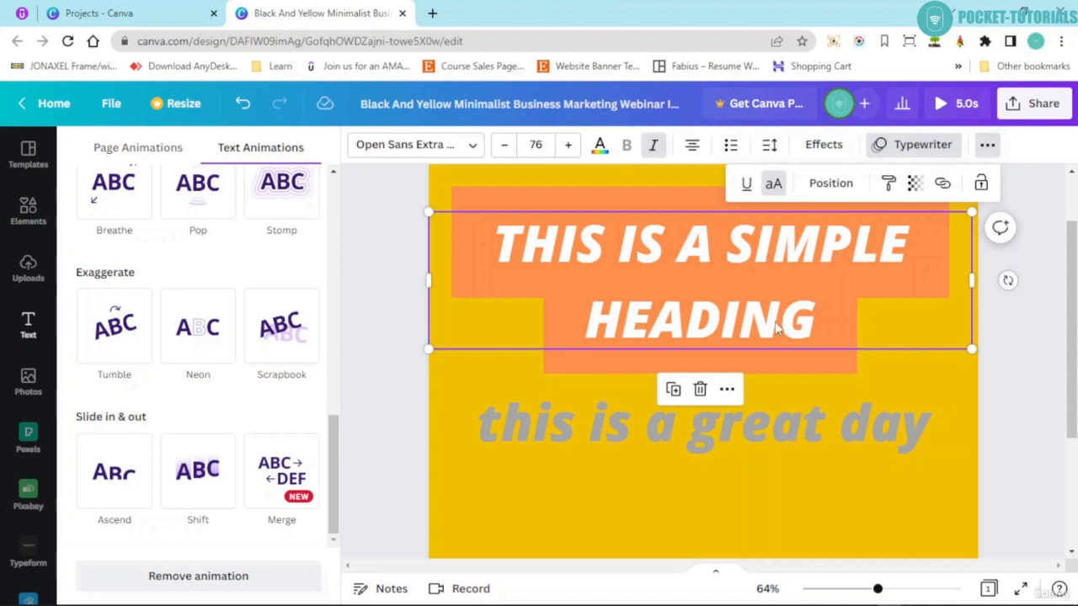
{"action": "left_click", "coordinate": [840, 192]}
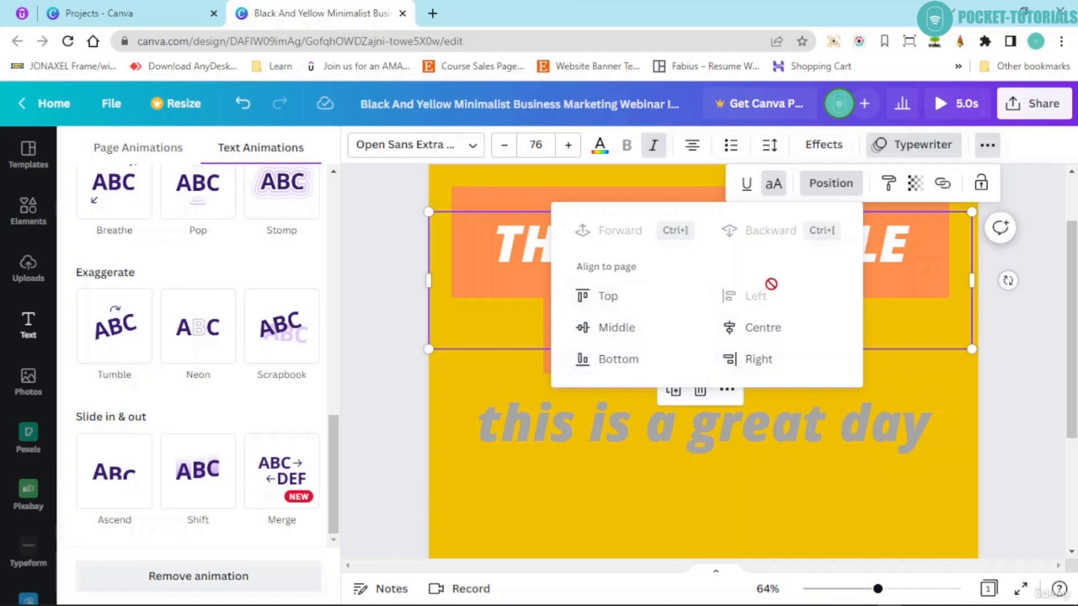
{"action": "left_click", "coordinate": [916, 187]}
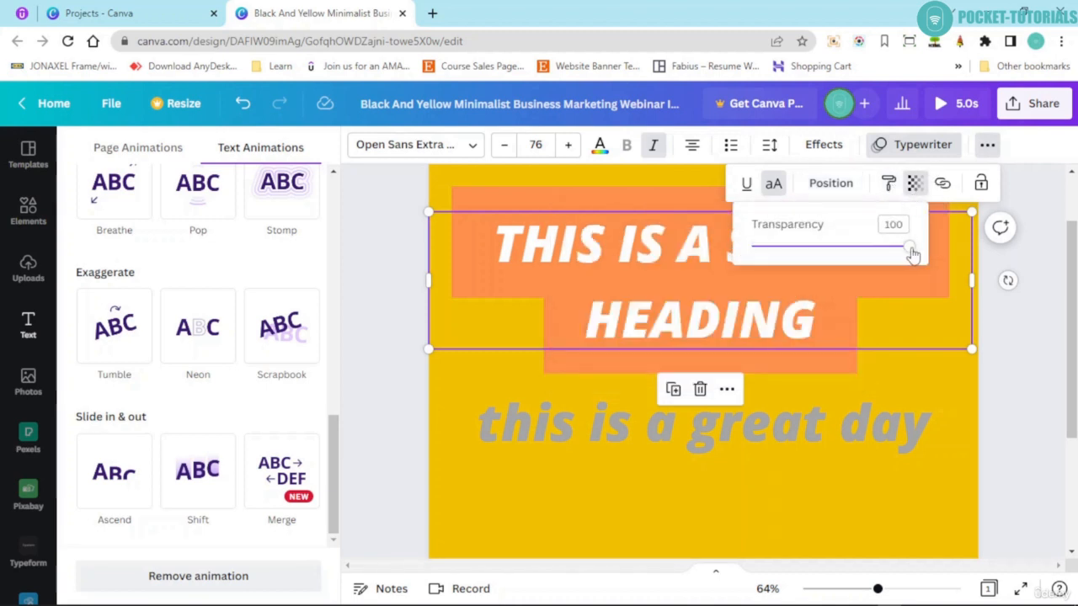
{"action": "left_click_drag", "start_coordinate": [907, 246], "coordinate": [794, 253]}
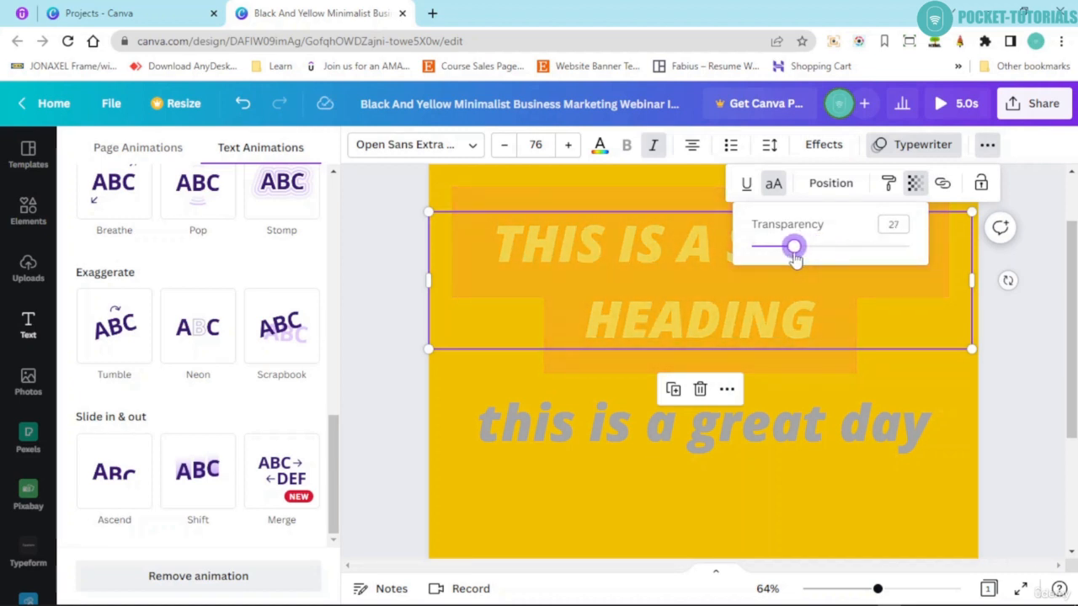
Step: Add a hyperlink to udemy.com to the heading
{"action": "left_click", "coordinate": [943, 187]}
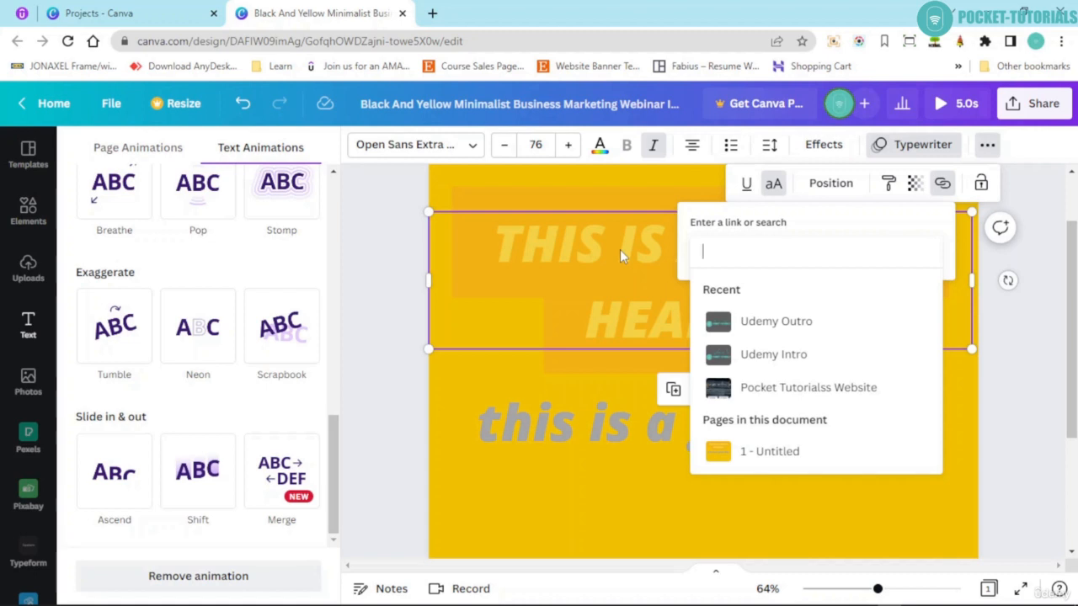
{"action": "type", "text": "ude"}
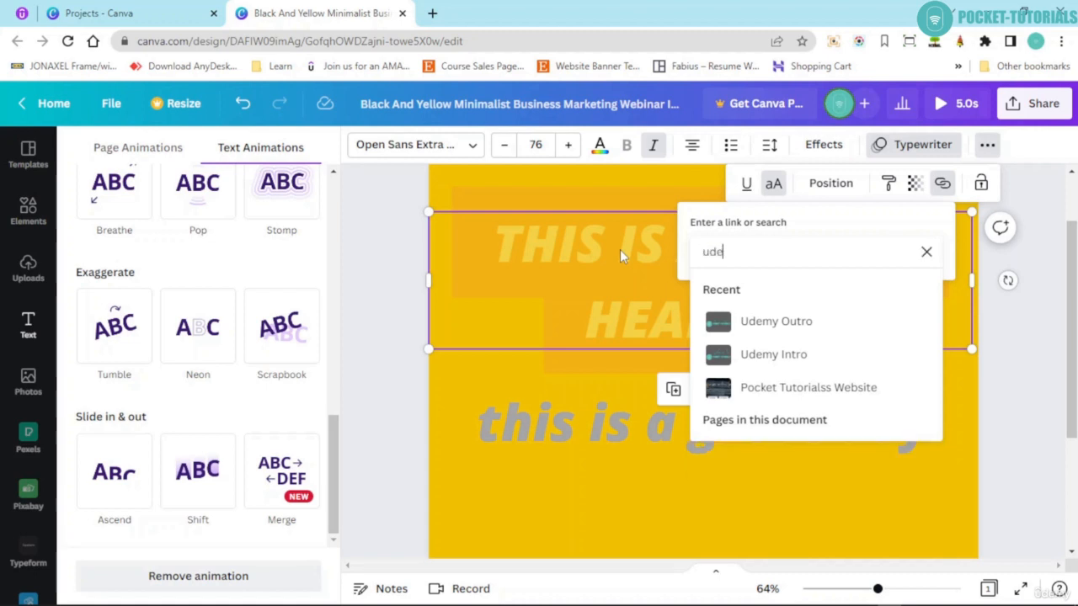
{"action": "type", "text": "my.com"}
{"action": "key", "text": "Return"}
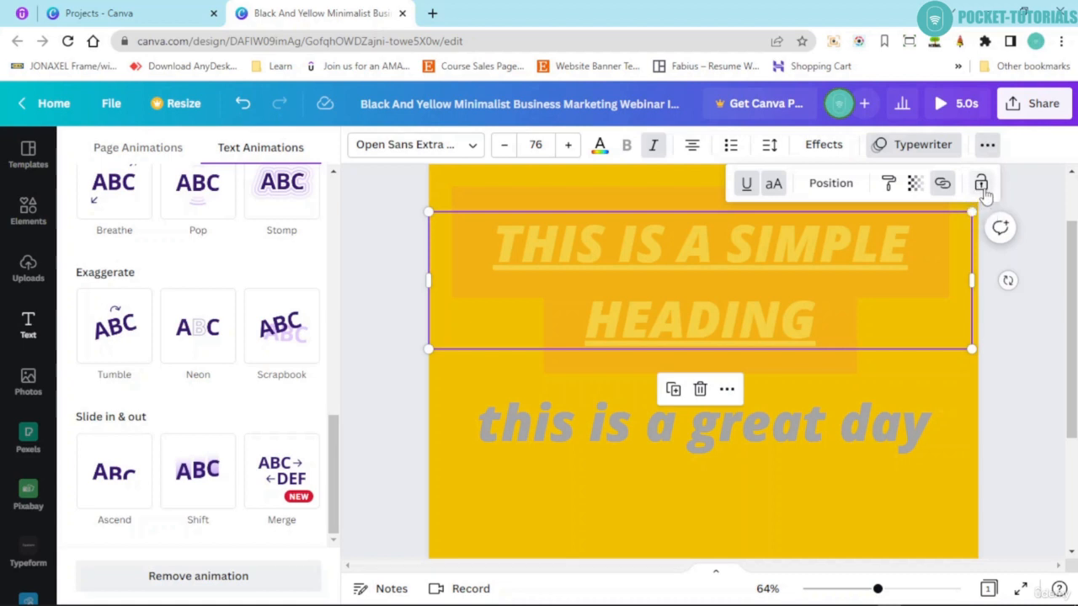
Step: Lock the heading on the page, unlock it again and deselect it
{"action": "left_click", "coordinate": [981, 186]}
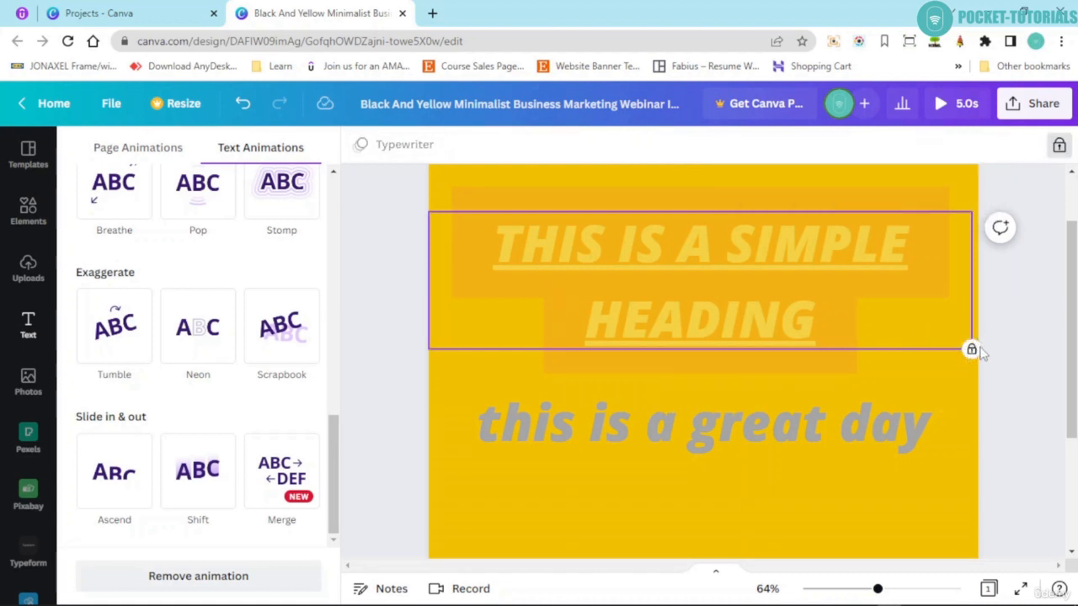
{"action": "left_click", "coordinate": [1059, 147]}
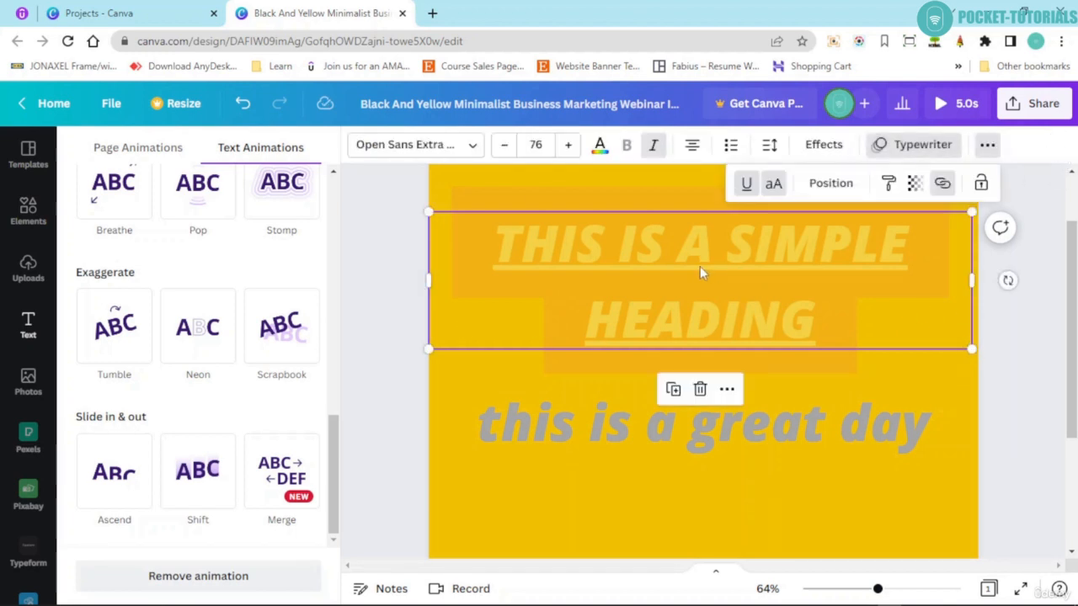
{"action": "left_click", "coordinate": [389, 264]}
Step: Test the heading's link by opening the linked website, close that page and leave the link settings
{"action": "left_click", "coordinate": [517, 275]}
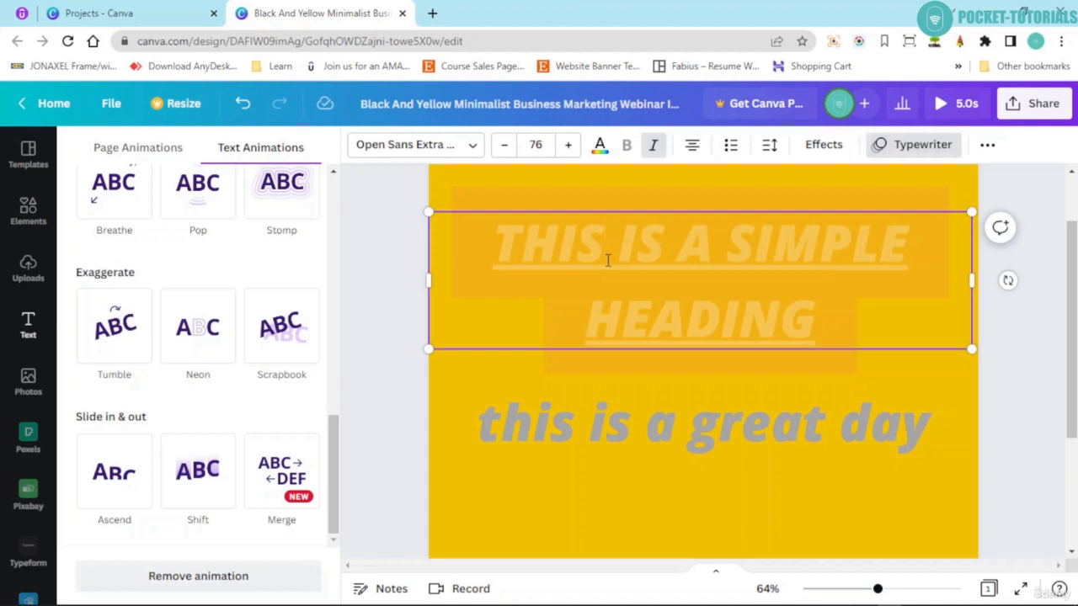
{"action": "key", "text": "ctrl+k"}
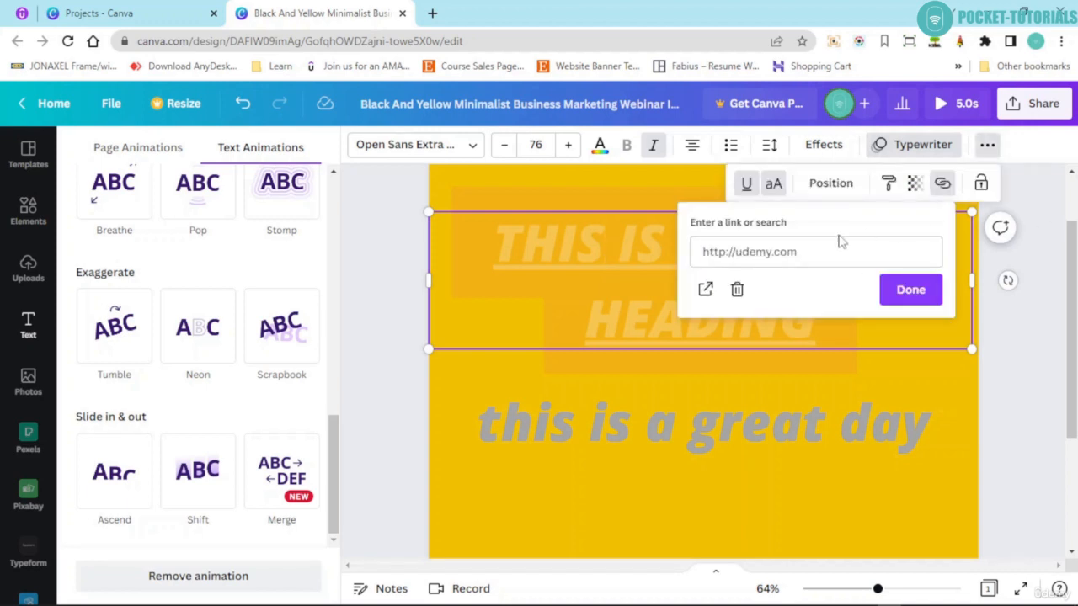
{"action": "left_click", "coordinate": [705, 290]}
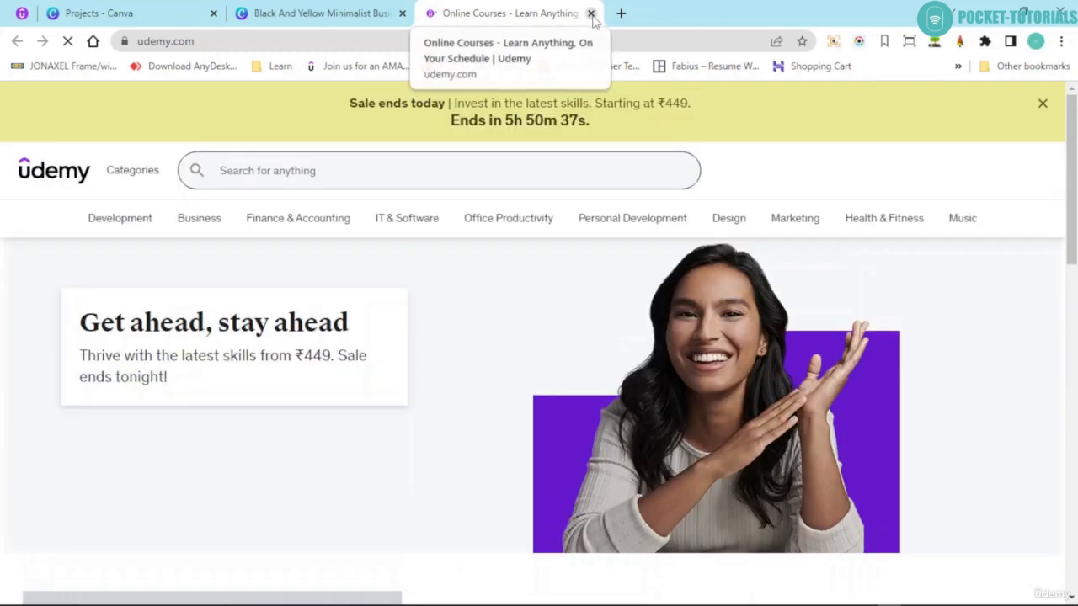
{"action": "left_click", "coordinate": [592, 14]}
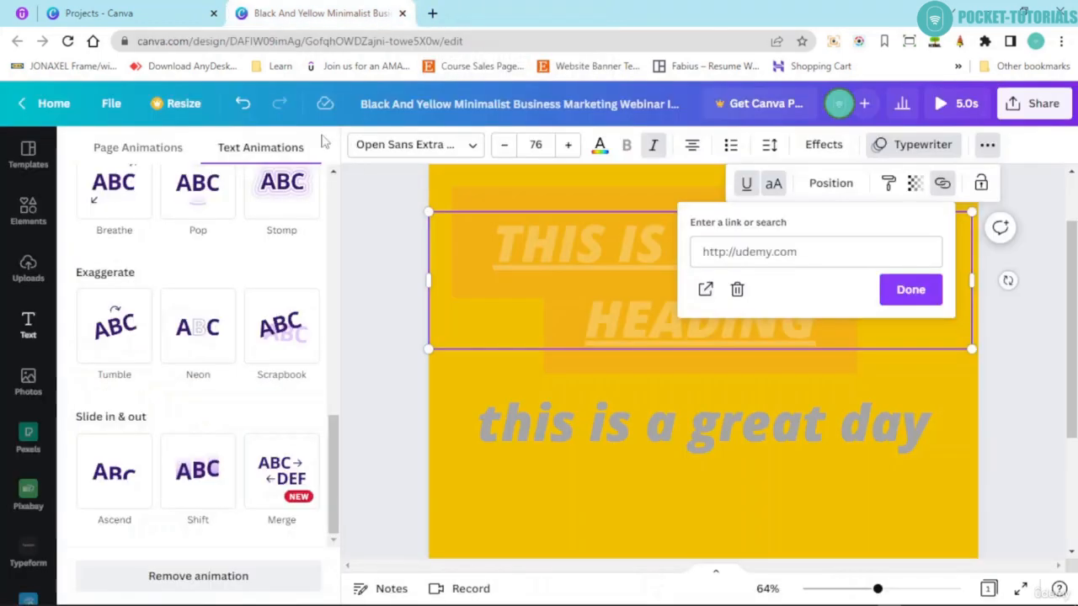
{"action": "left_click", "coordinate": [909, 290]}
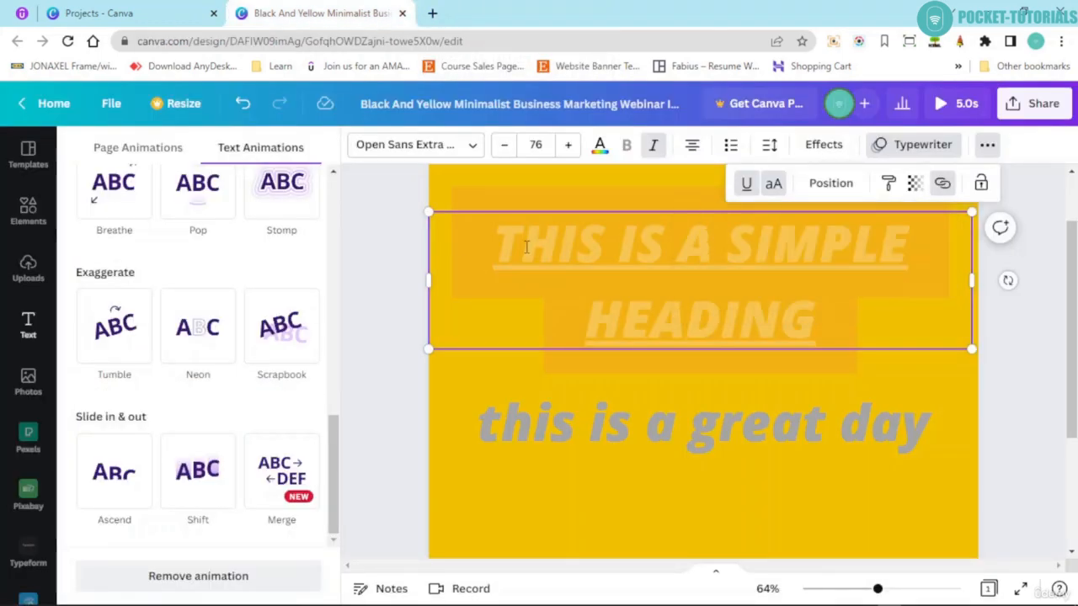